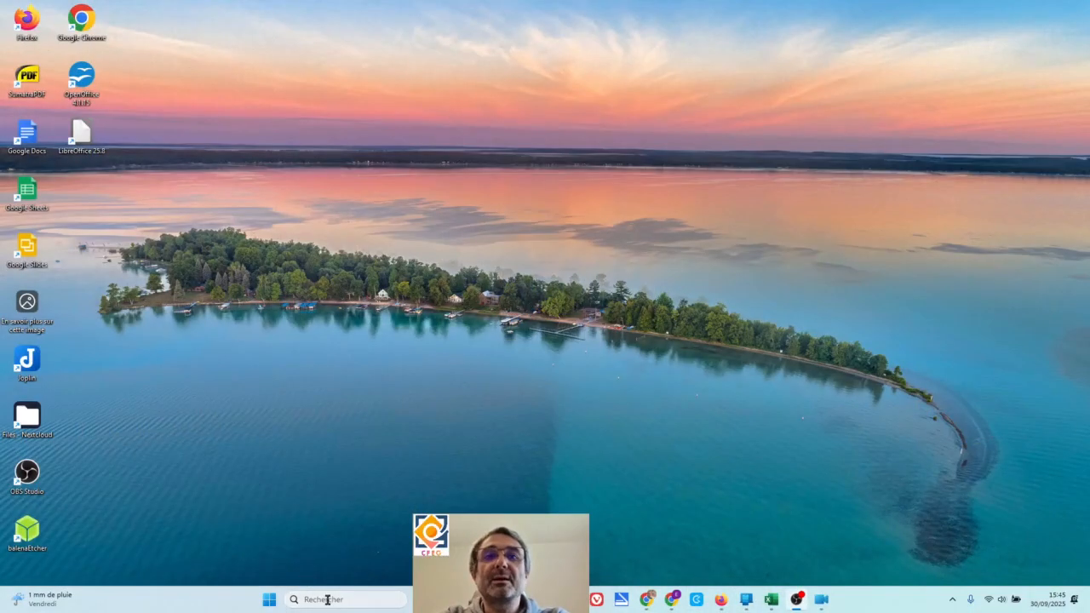
- Open Excel from the Windows search in a maximized window and create a new blank workbook
{"action": "left_click", "coordinate": [378, 601]}
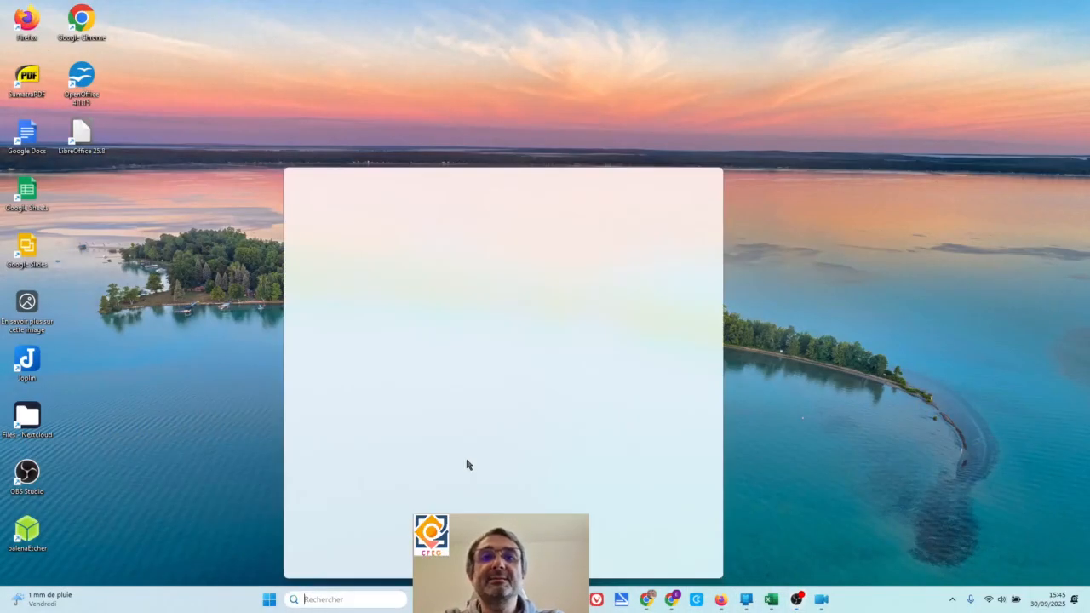
{"action": "type", "text": "ex"}
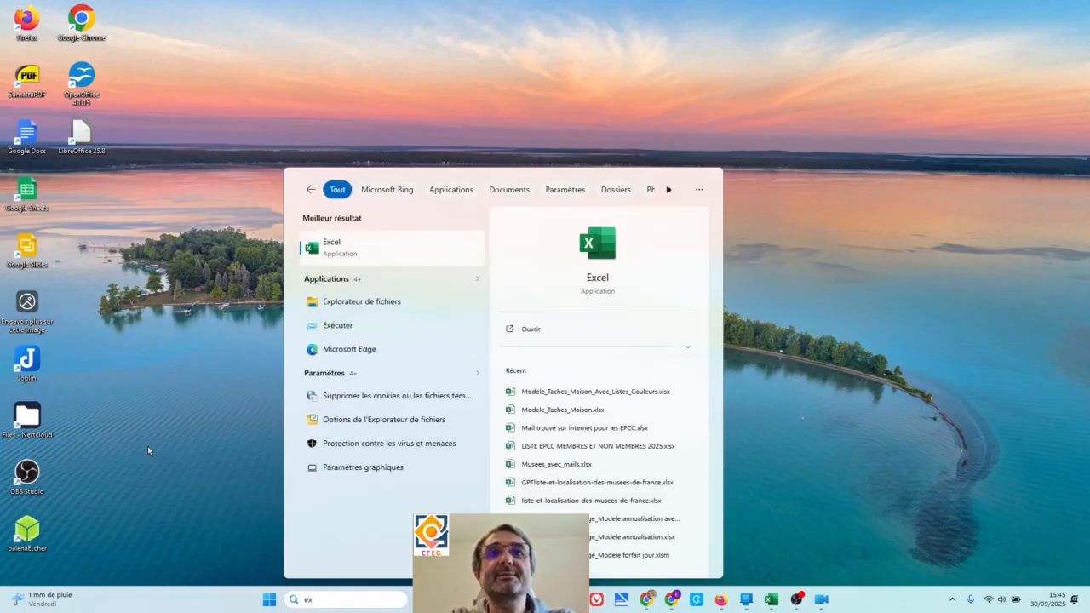
{"action": "left_click", "coordinate": [405, 256]}
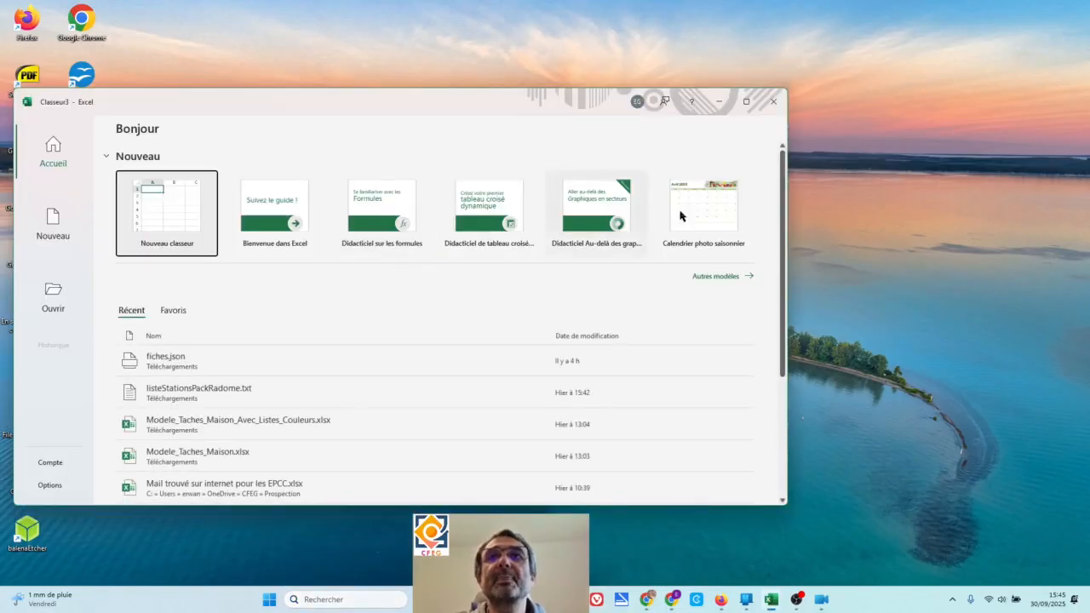
{"action": "left_click", "coordinate": [746, 102]}
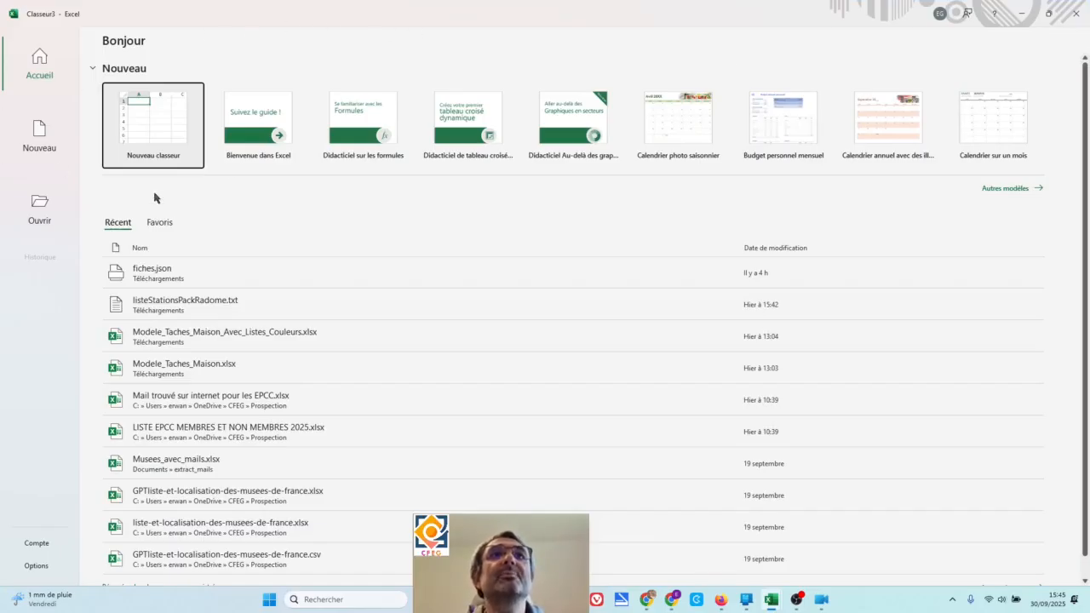
{"action": "left_click", "coordinate": [168, 136]}
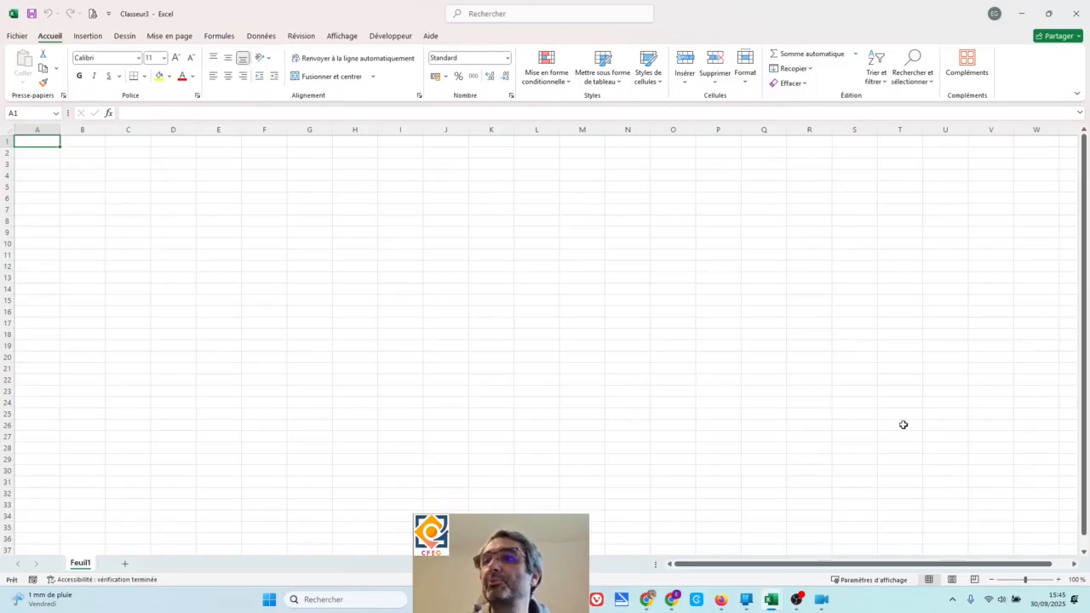
- Enter the column headers "Date" in cell A1 and "Température maximale" in cell B1
{"action": "left_click", "coordinate": [1059, 580]}
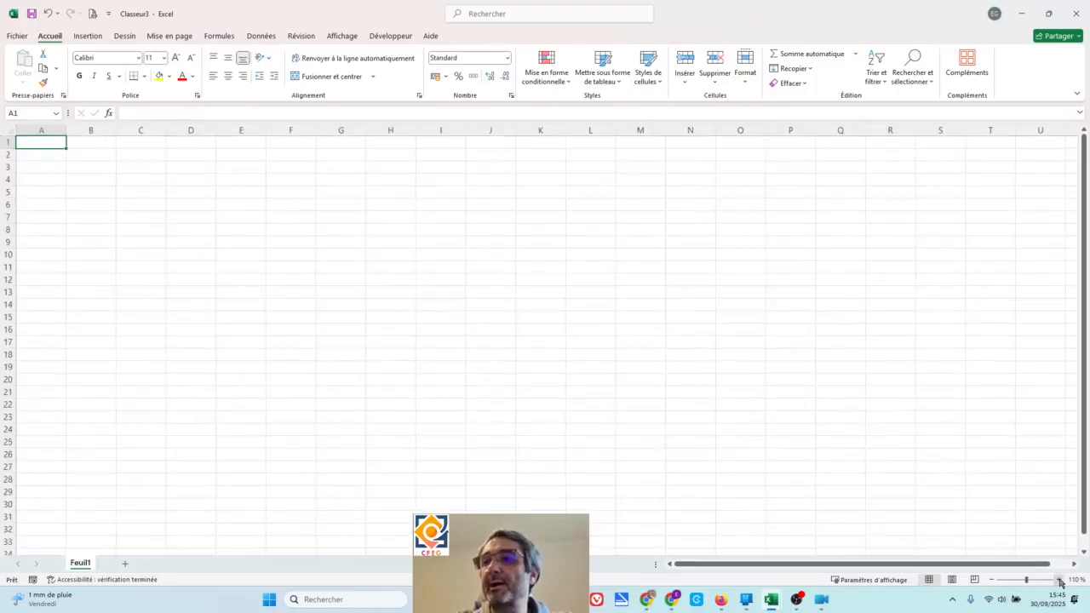
{"action": "left_click", "coordinate": [1060, 579]}
{"action": "left_click", "coordinate": [1060, 580]}
{"action": "left_click", "coordinate": [1059, 580]}
{"action": "left_click", "coordinate": [1059, 580]}
{"action": "left_click", "coordinate": [1060, 579]}
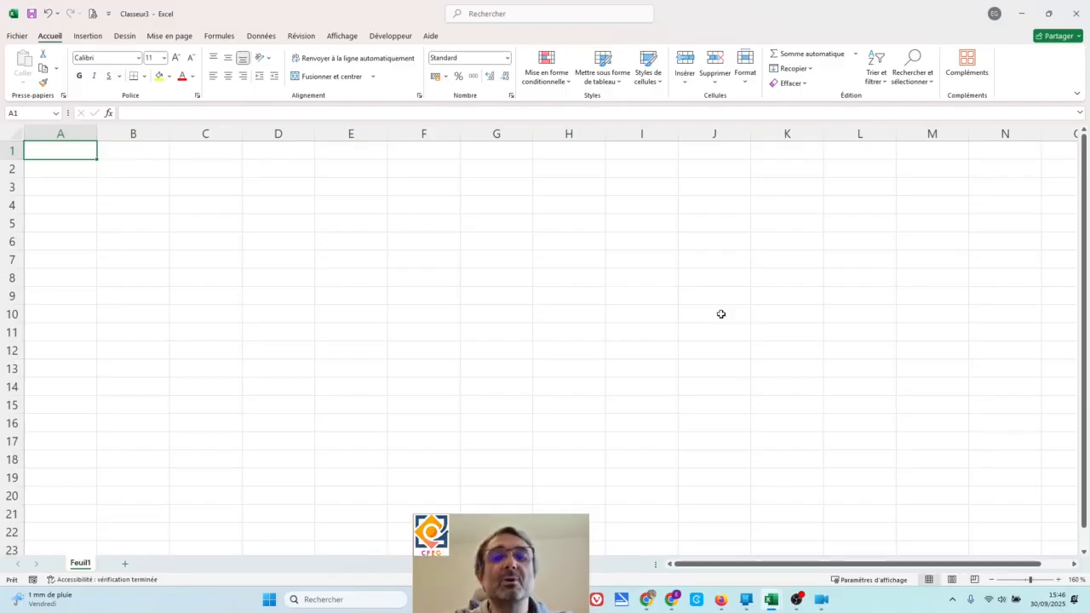
{"action": "type", "text": "Date"}
{"action": "key", "text": "Tab"}
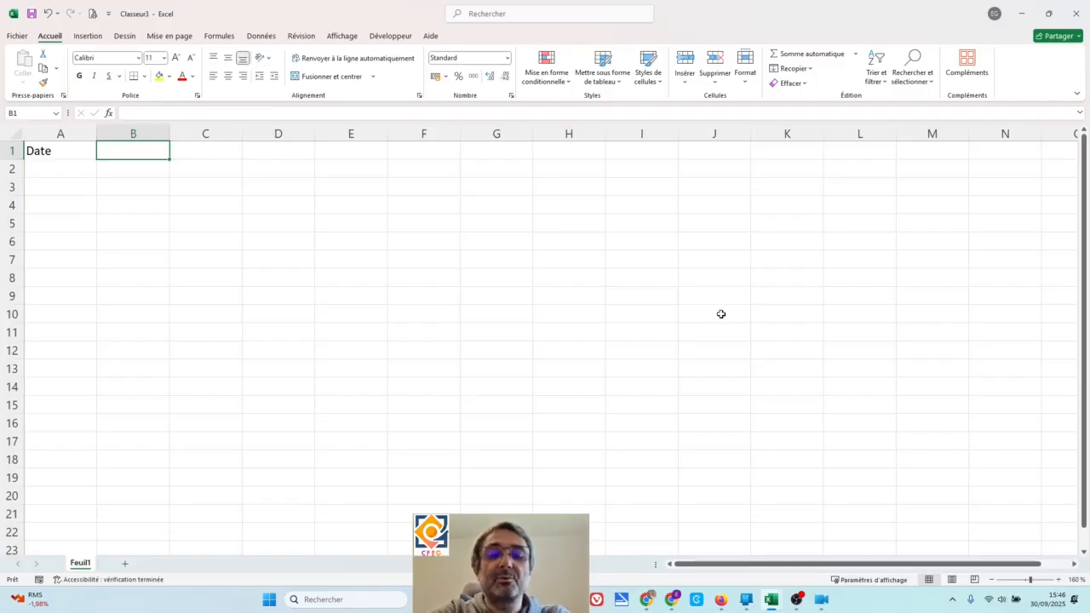
{"action": "type", "text": "Temp"}
{"action": "type", "text": "érature"}
{"action": "type", "text": " ma"}
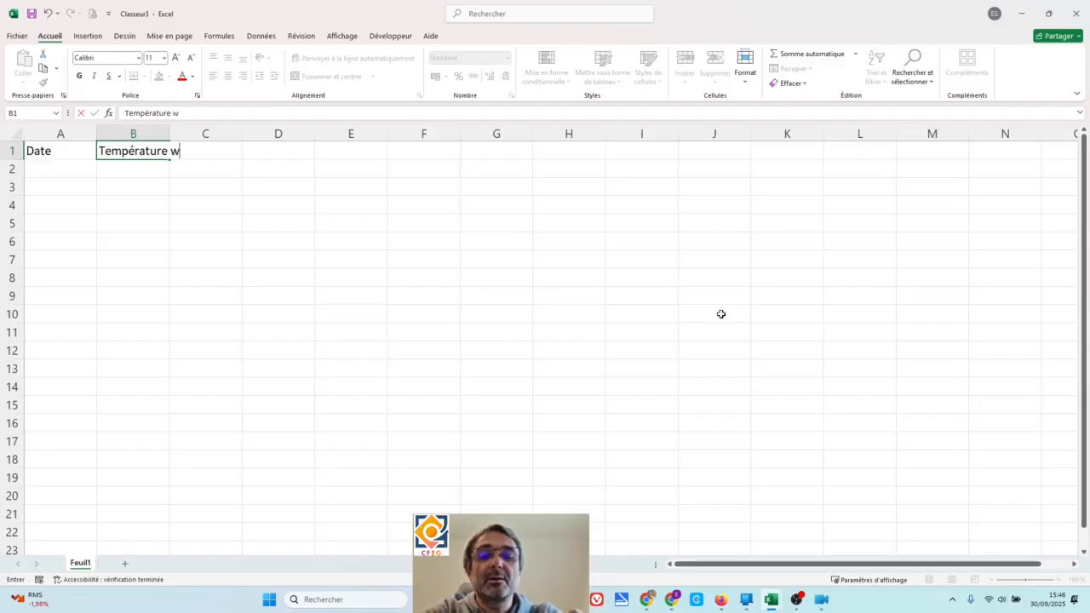
{"action": "type", "text": "xima"}
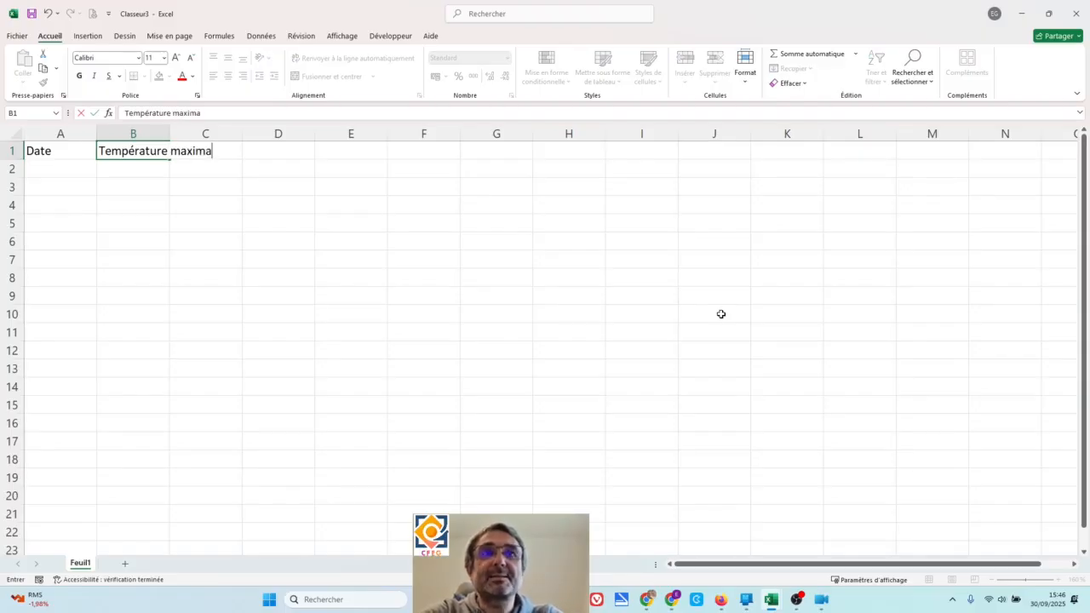
{"action": "type", "text": "le"}
{"action": "key", "text": "Tab"}
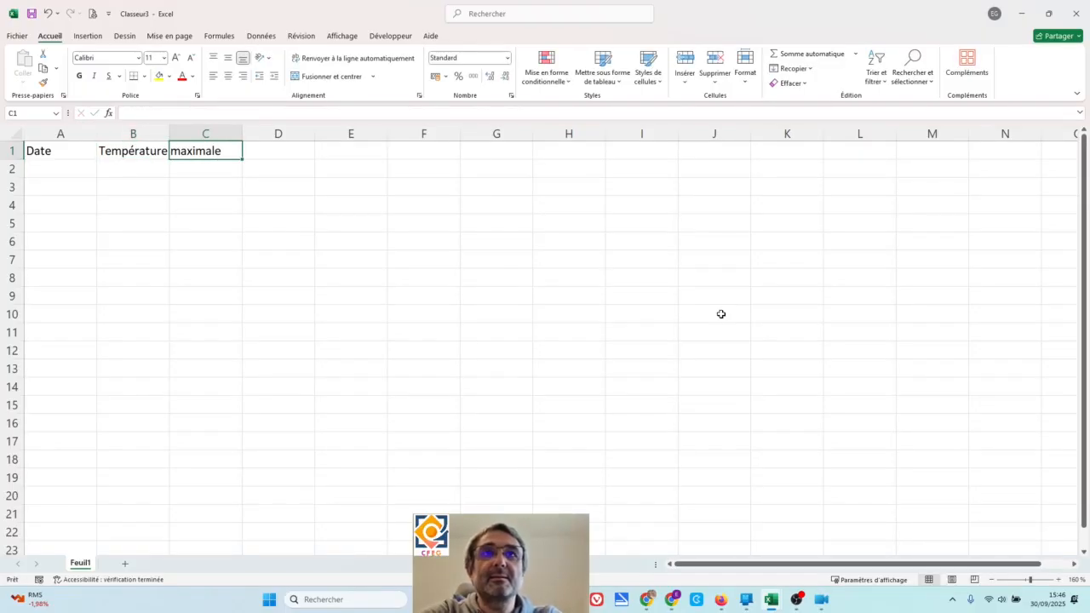
- Enter the column headers "Température minimale" in cell C1 and "Précipitation 24h" in cell D1
{"action": "type", "text": "Te"}
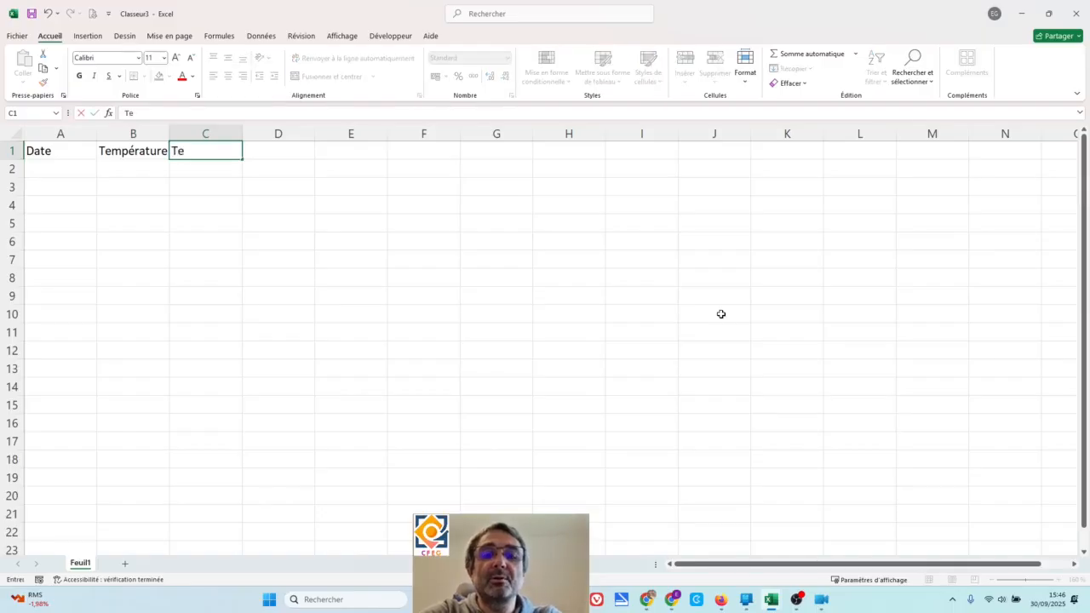
{"action": "type", "text": "mpérature"}
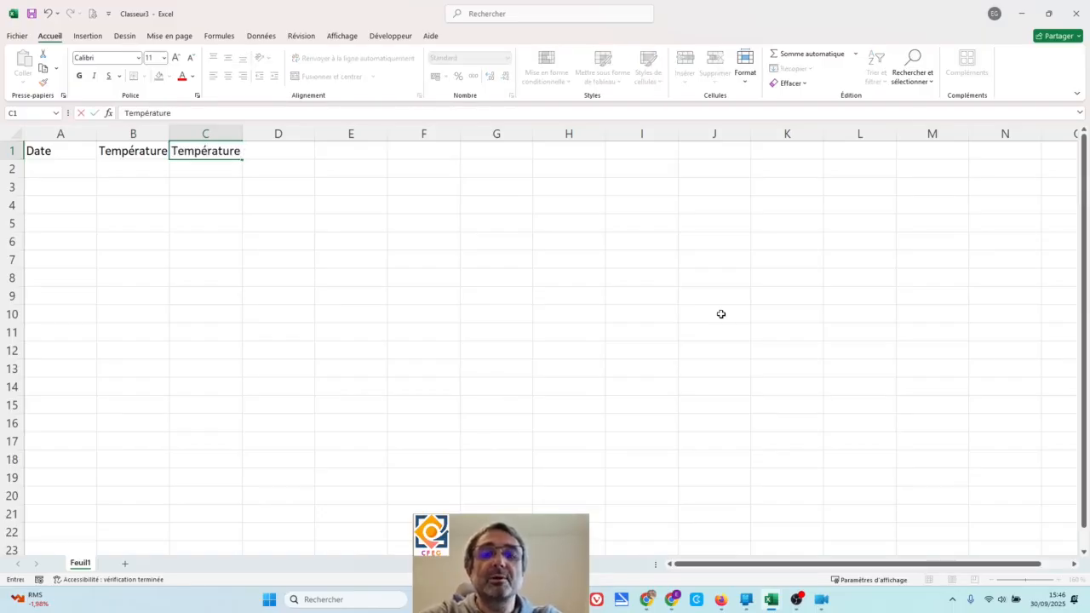
{"action": "type", "text": " minimale"}
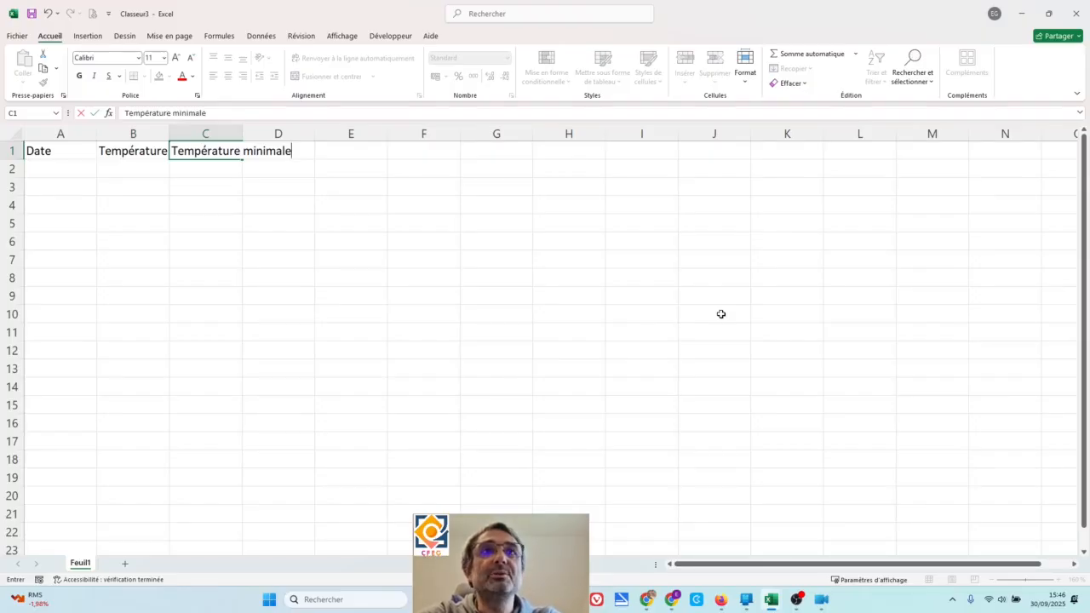
{"action": "key", "text": "Tab"}
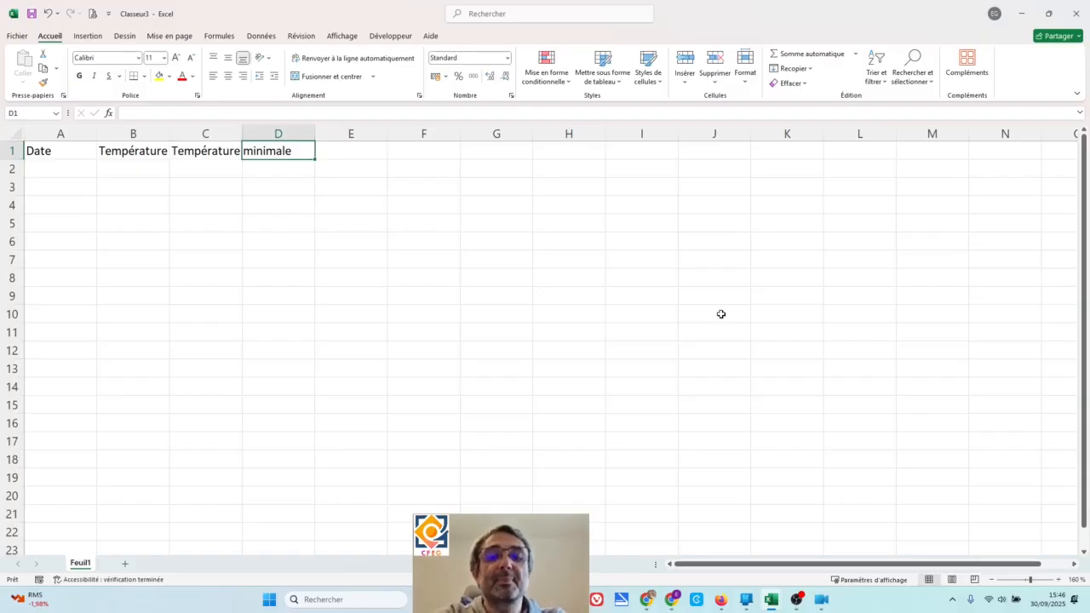
{"action": "type", "text": "Pr"}
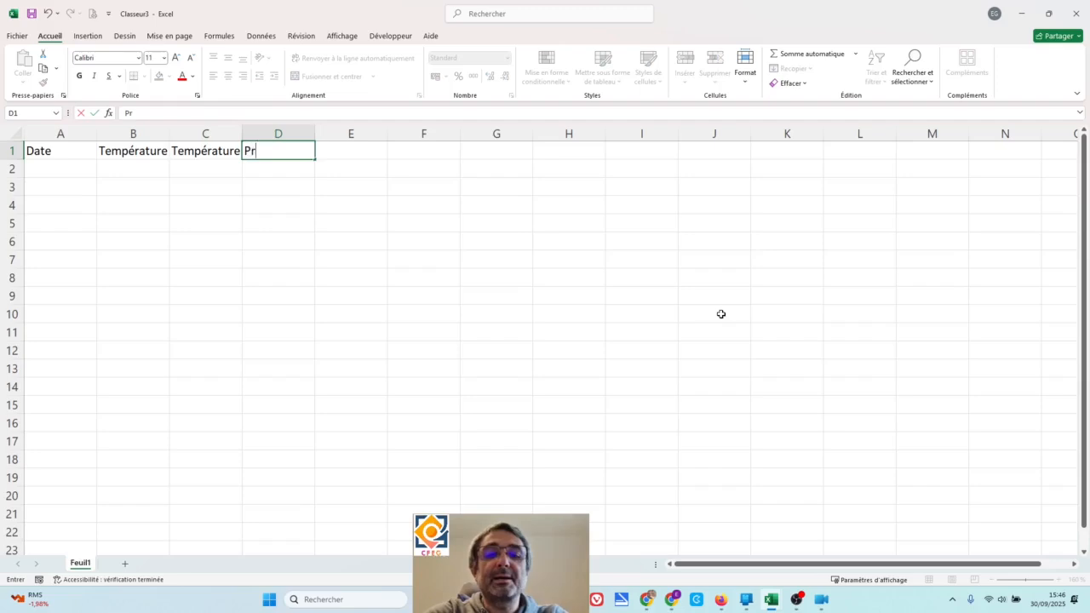
{"action": "type", "text": "écipitation"}
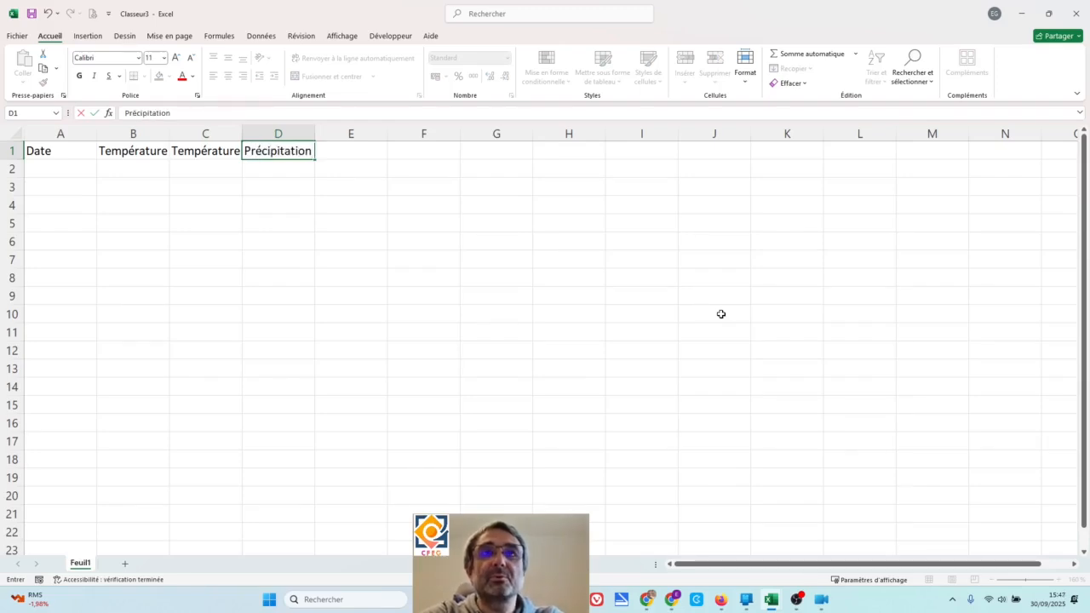
{"action": "type", "text": " 24"}
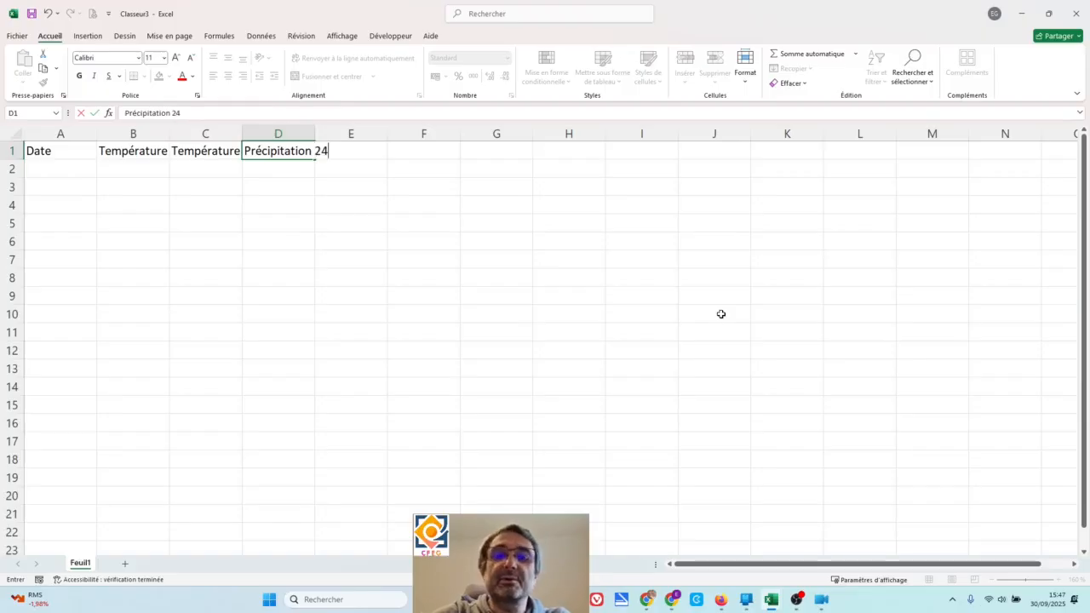
{"action": "type", "text": "h"}
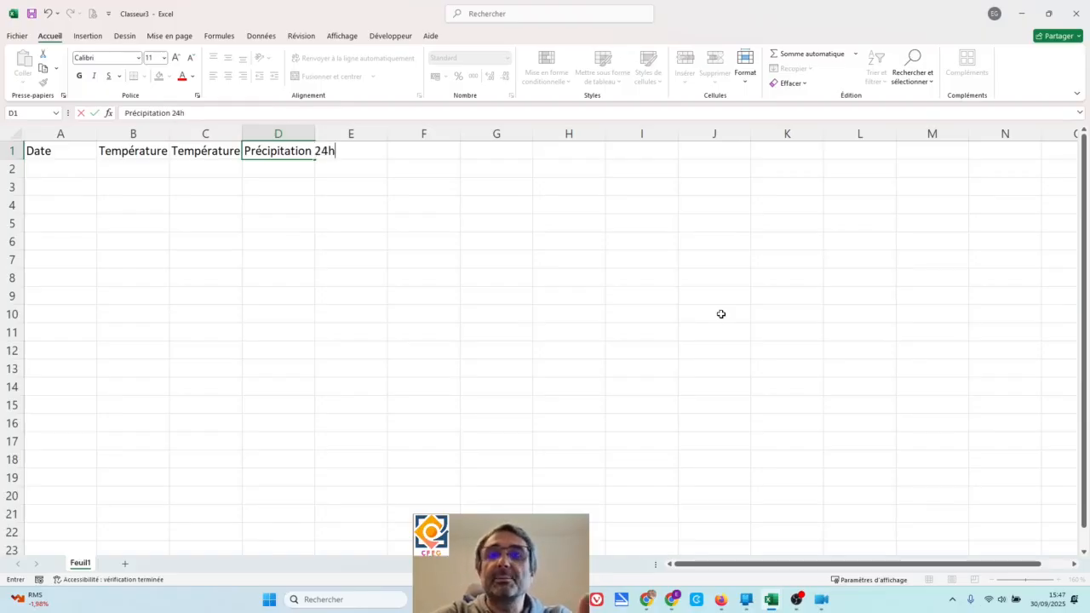
{"action": "key", "text": "Return"}
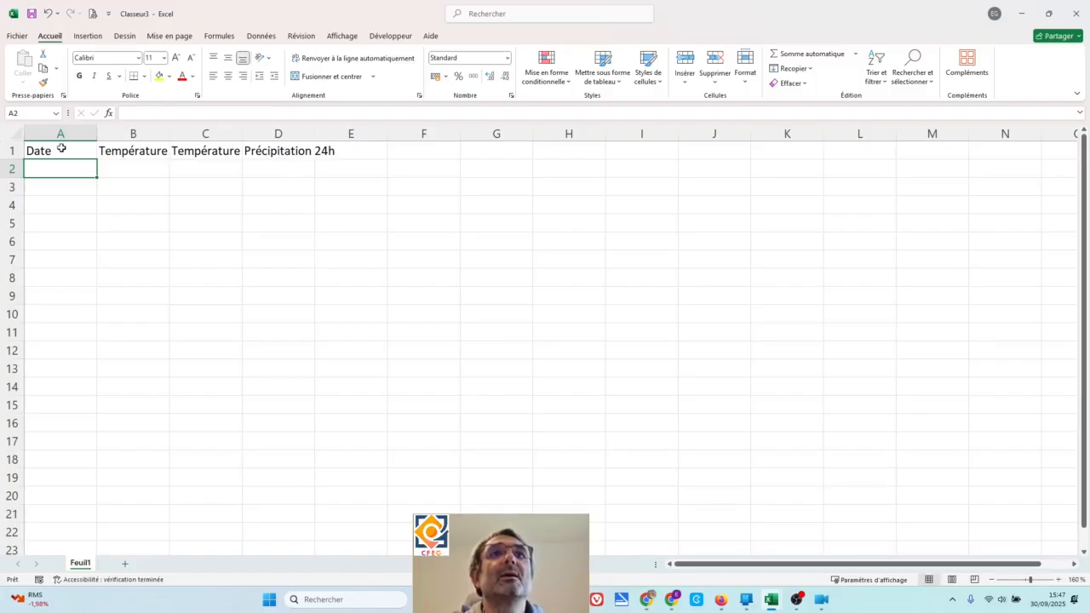
- Examine the stored contents of header cells B1, C1 and D1 and of the neighbouring cell E1
{"action": "left_click", "coordinate": [125, 152]}
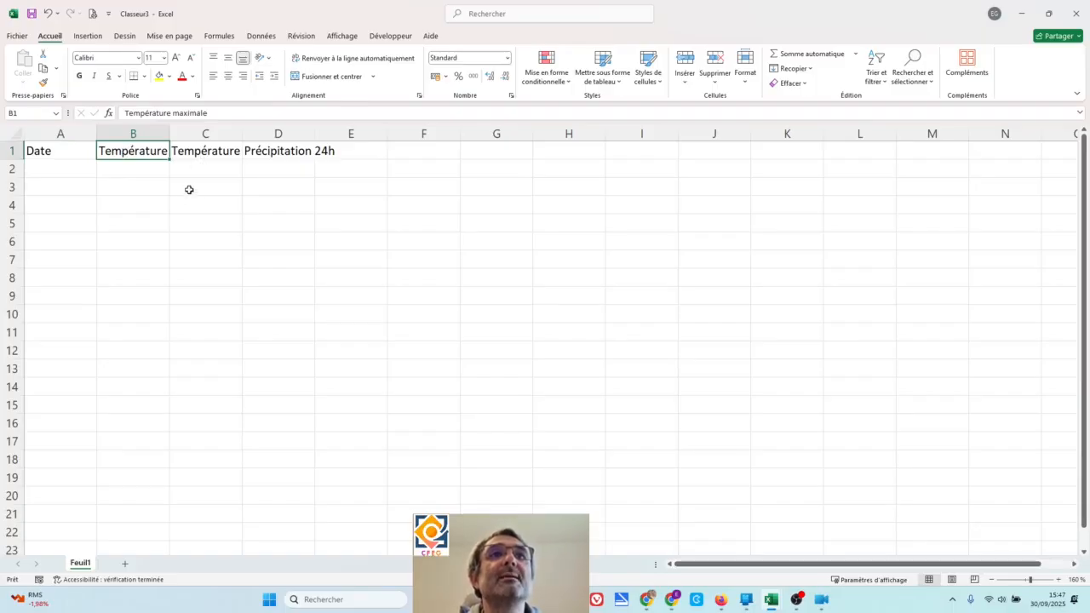
{"action": "left_click", "coordinate": [159, 188]}
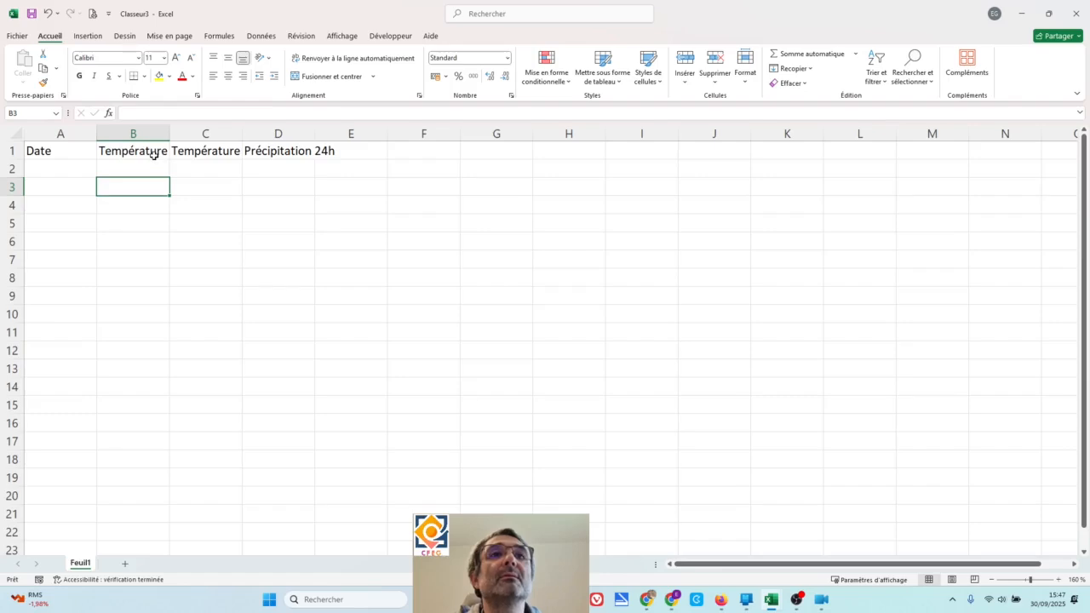
{"action": "left_click", "coordinate": [154, 154]}
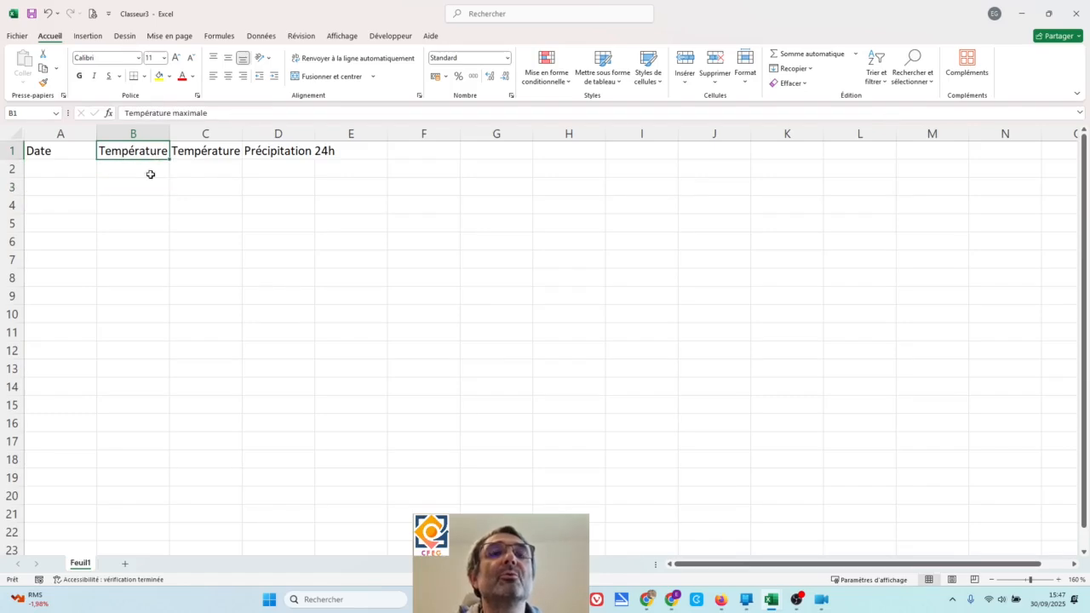
{"action": "left_click", "coordinate": [207, 153]}
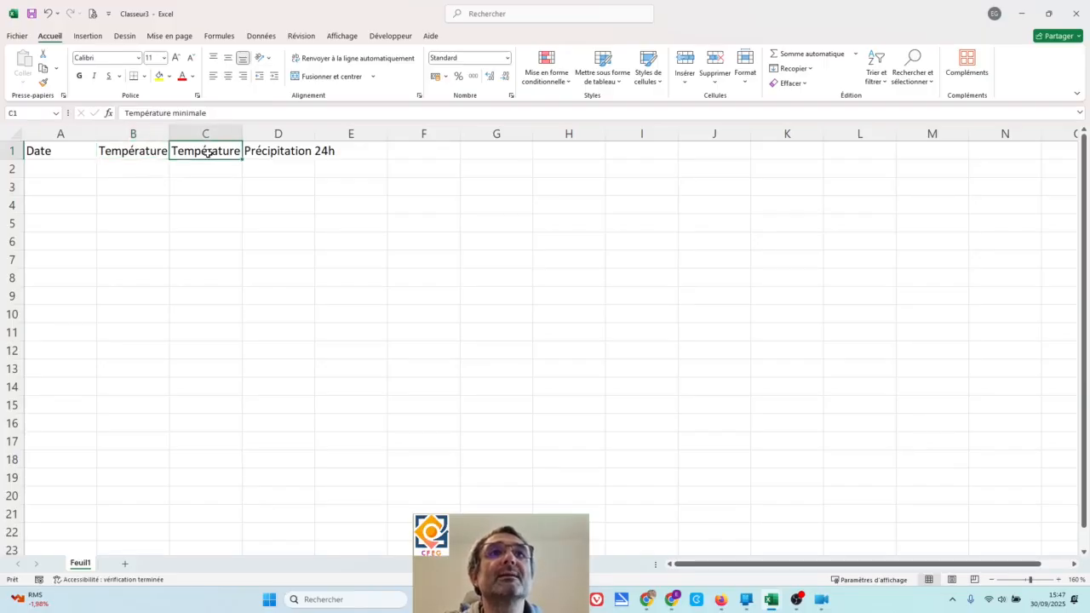
{"action": "left_click", "coordinate": [223, 172]}
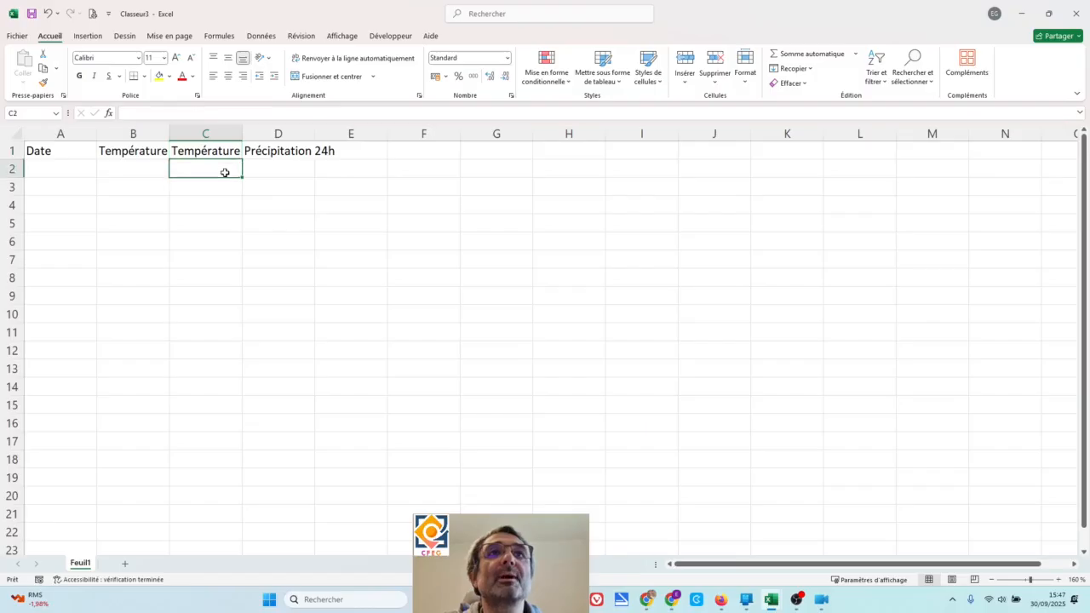
{"action": "left_click", "coordinate": [277, 154]}
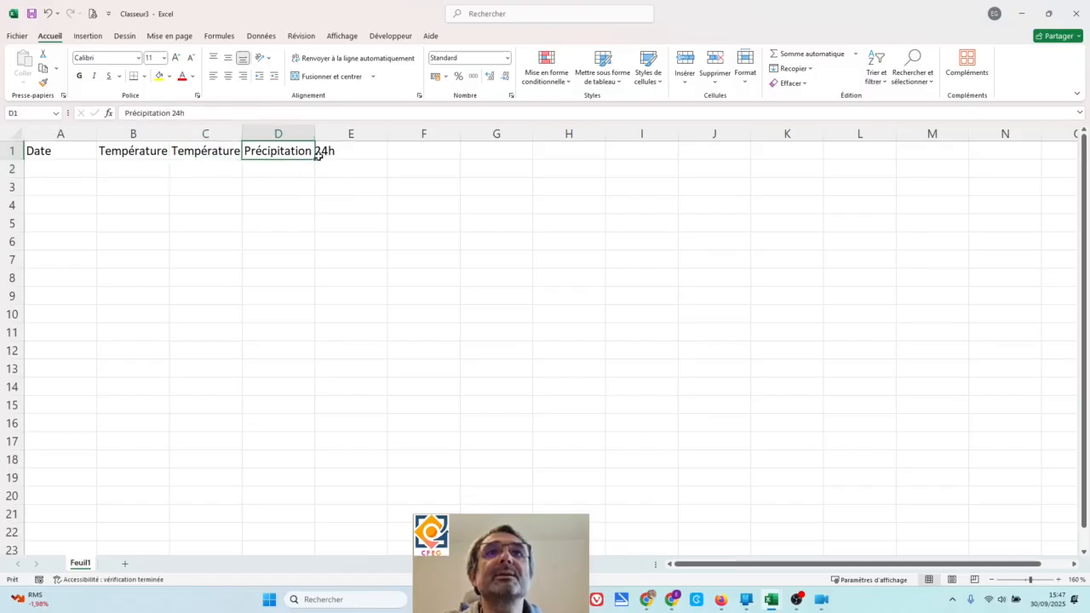
{"action": "left_click", "coordinate": [366, 151]}
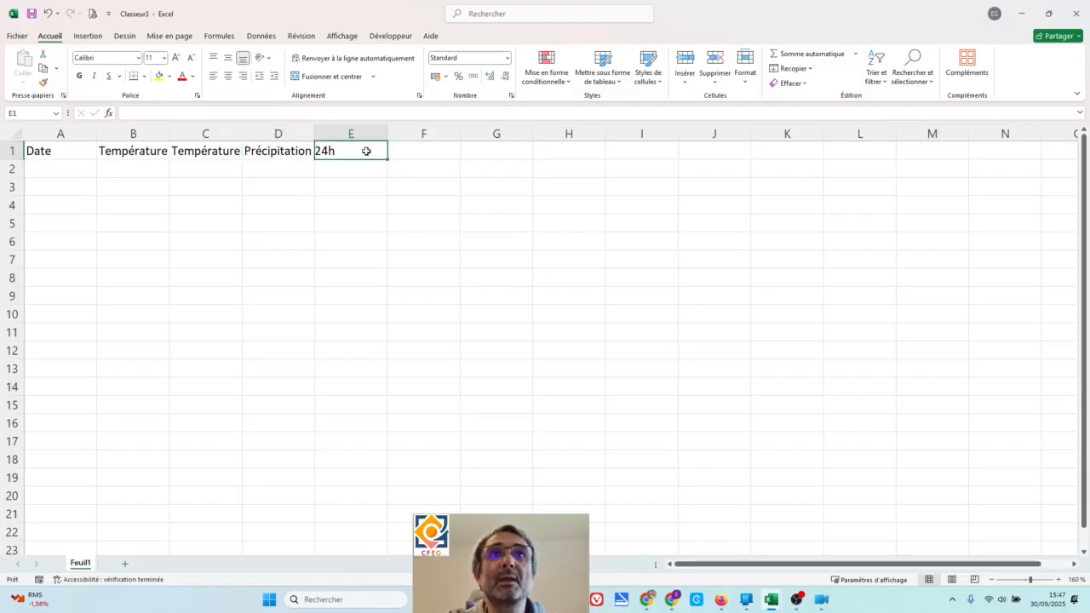
{"action": "left_click", "coordinate": [381, 113]}
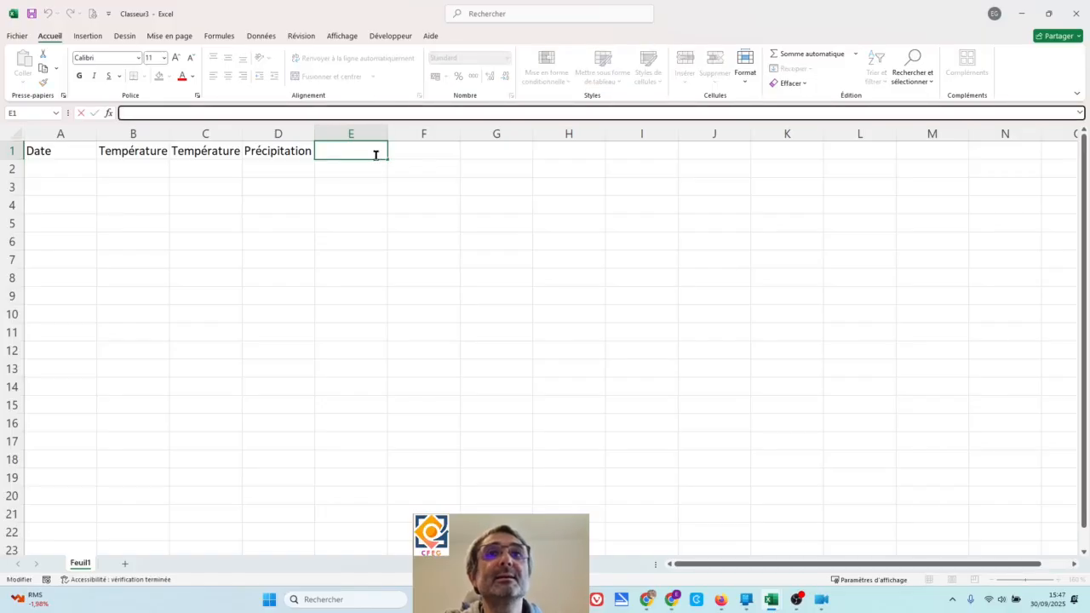
{"action": "left_click", "coordinate": [372, 191]}
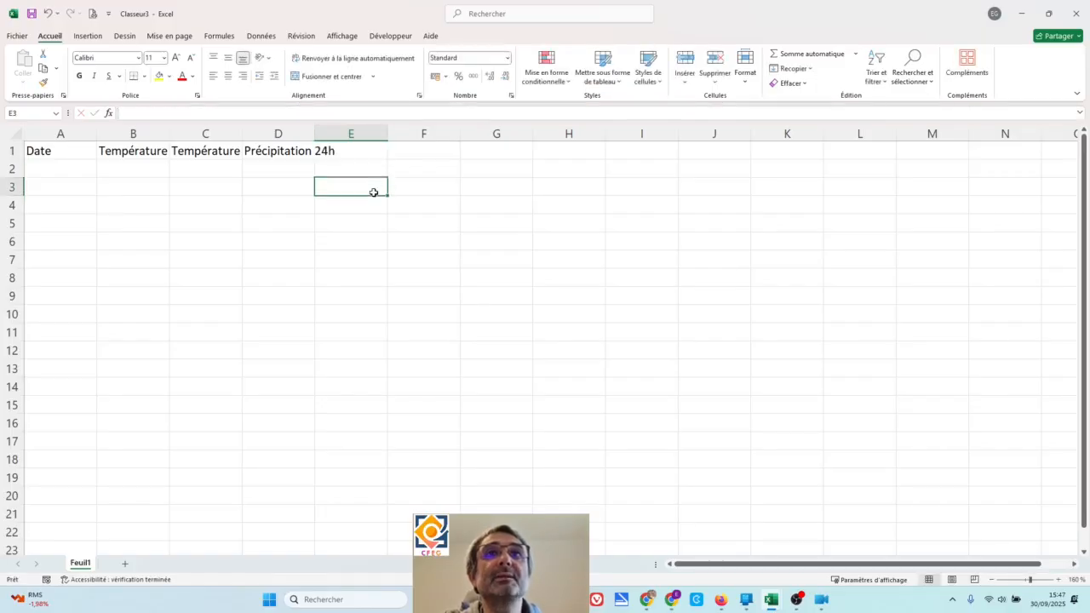
{"action": "left_click", "coordinate": [299, 151]}
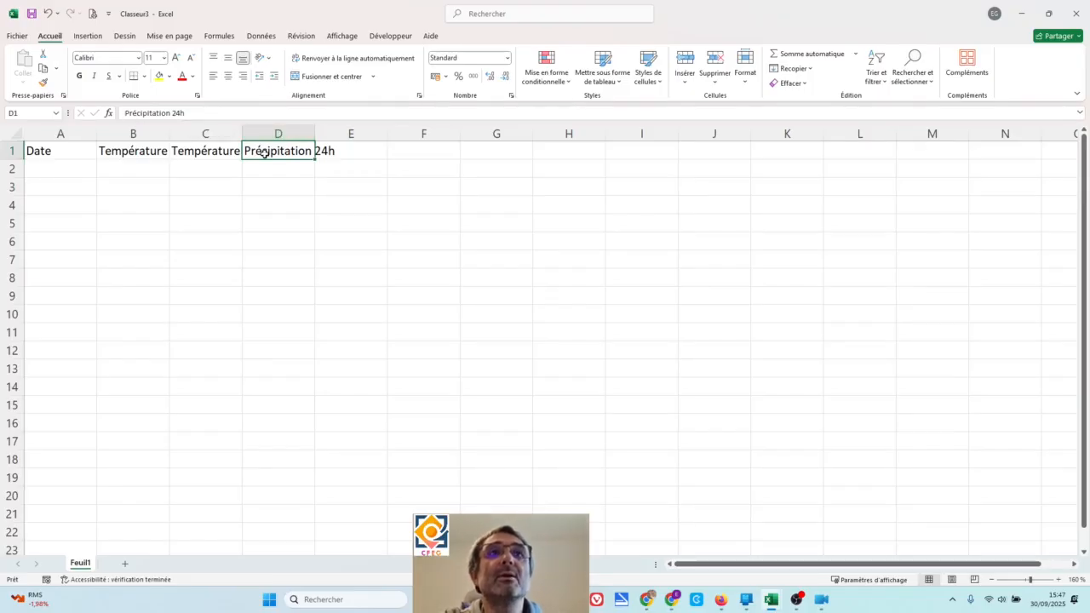
{"action": "left_click", "coordinate": [366, 150]}
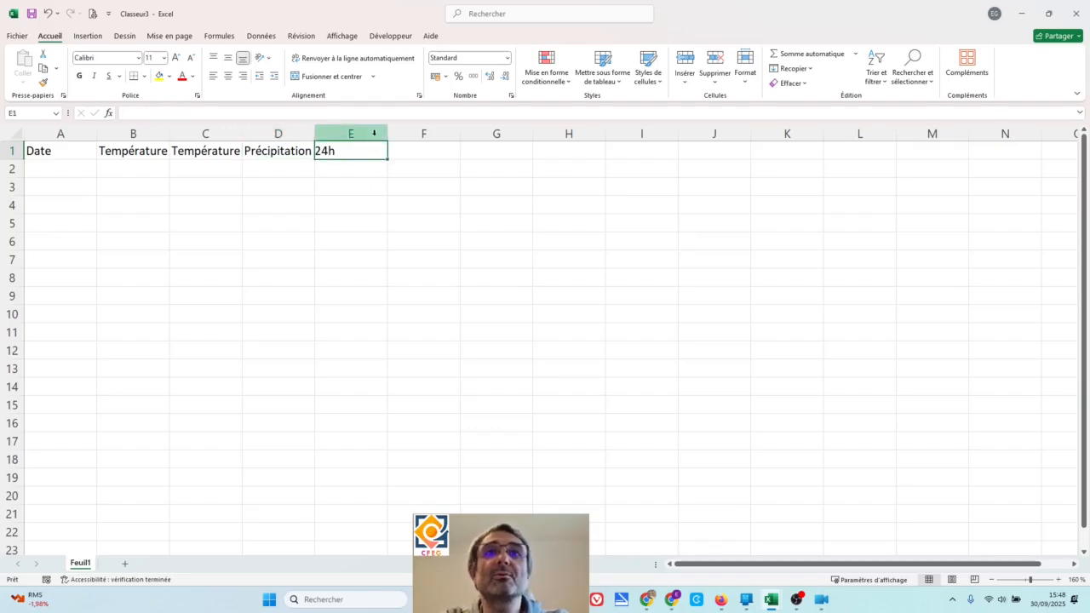
{"action": "left_click", "coordinate": [147, 197]}
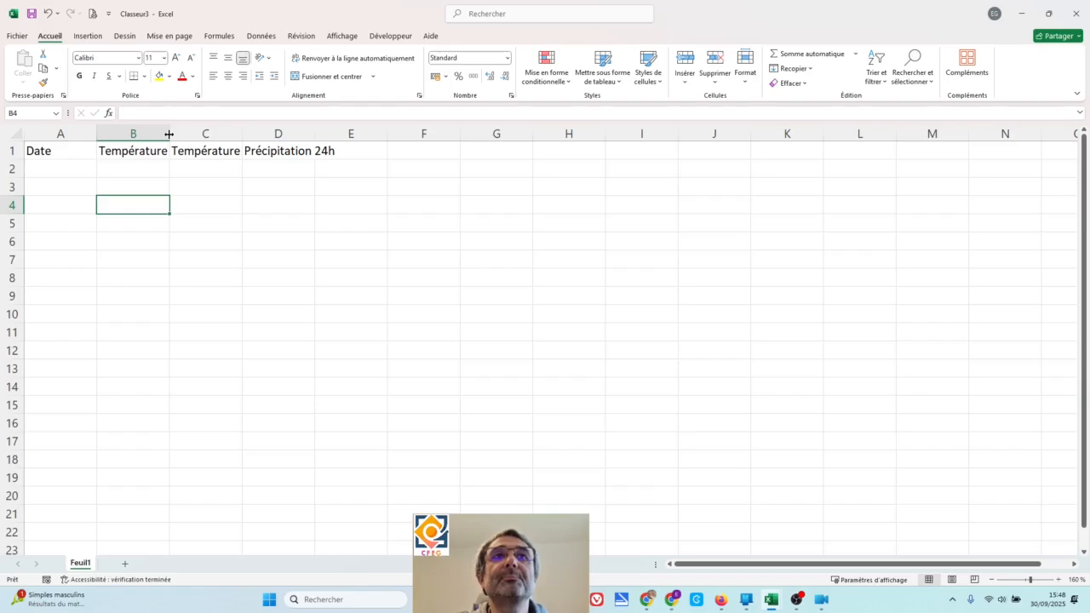
- Try widening column B to fit the "Température maximale" header, and undo the width change
{"action": "left_click_drag", "start_coordinate": [168, 134], "coordinate": [250, 145]}
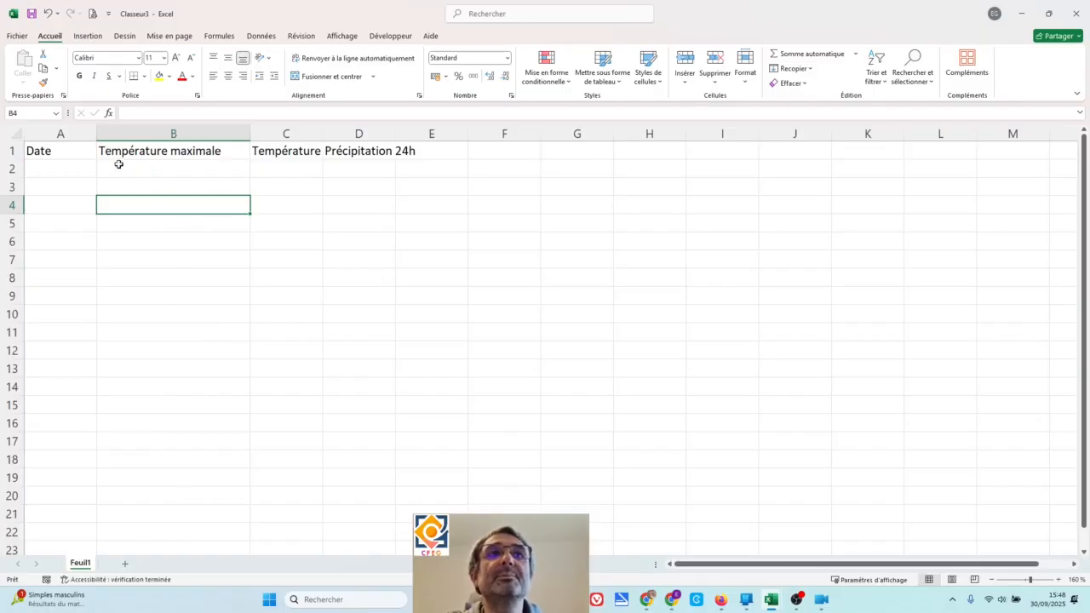
{"action": "left_click", "coordinate": [195, 169]}
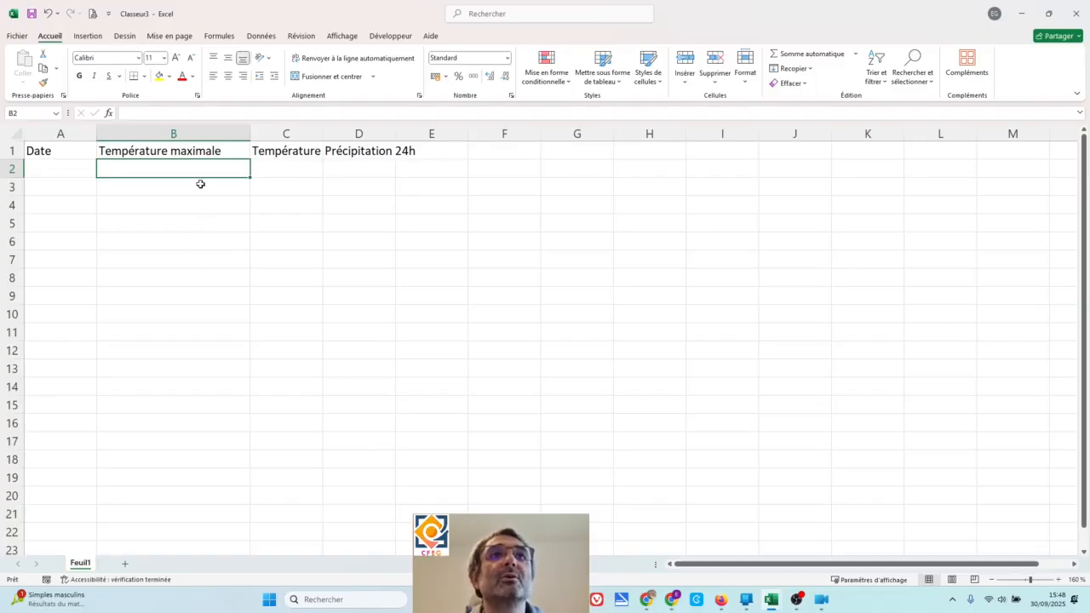
{"action": "left_click", "coordinate": [49, 15]}
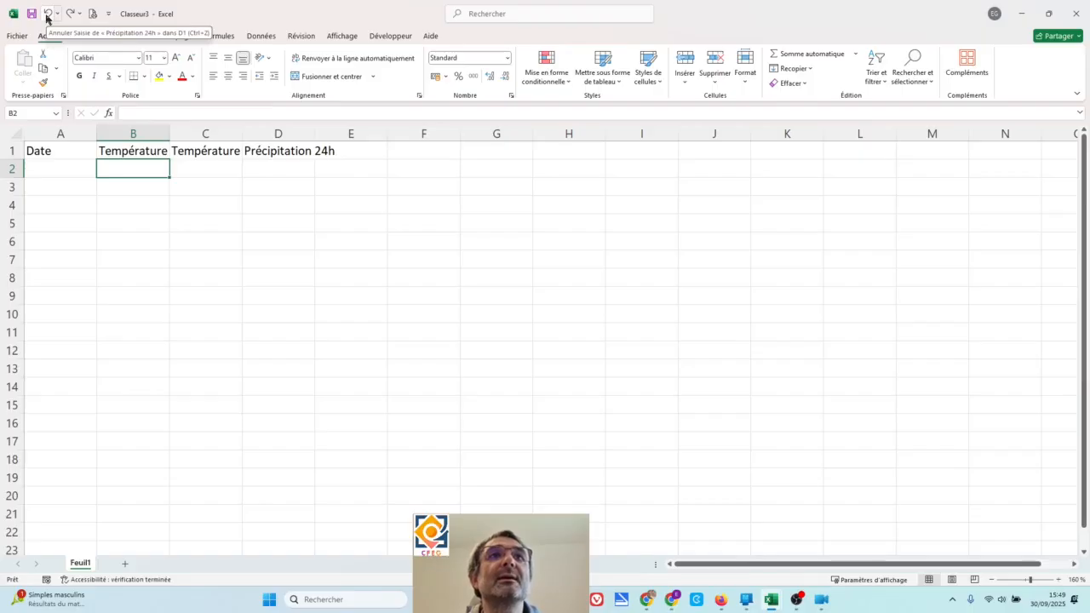
- Try auto-fitting columns B and C together to their temperature headers, and undo the width change
{"action": "left_click", "coordinate": [131, 189]}
{"action": "left_click", "coordinate": [135, 170]}
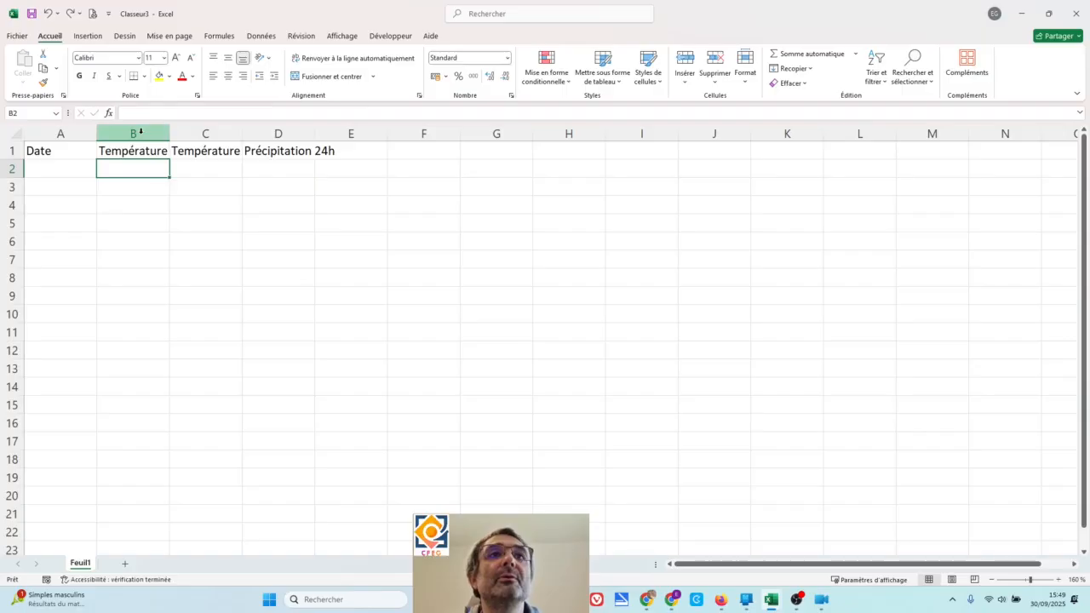
{"action": "left_click", "coordinate": [141, 133]}
{"action": "left_click_drag", "start_coordinate": [141, 133], "coordinate": [188, 128]}
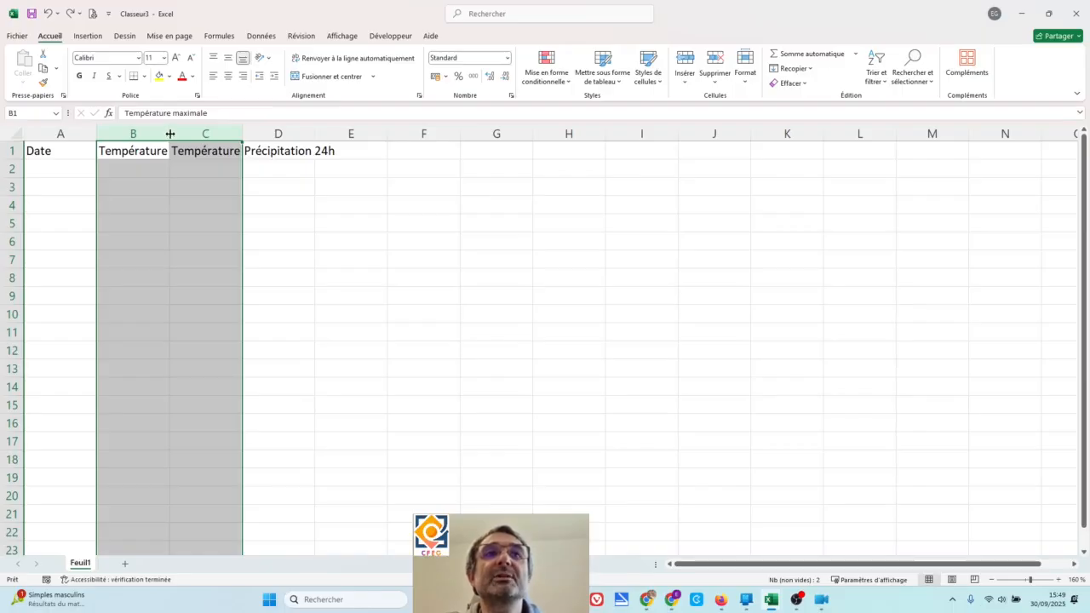
{"action": "double_click", "coordinate": [170, 134]}
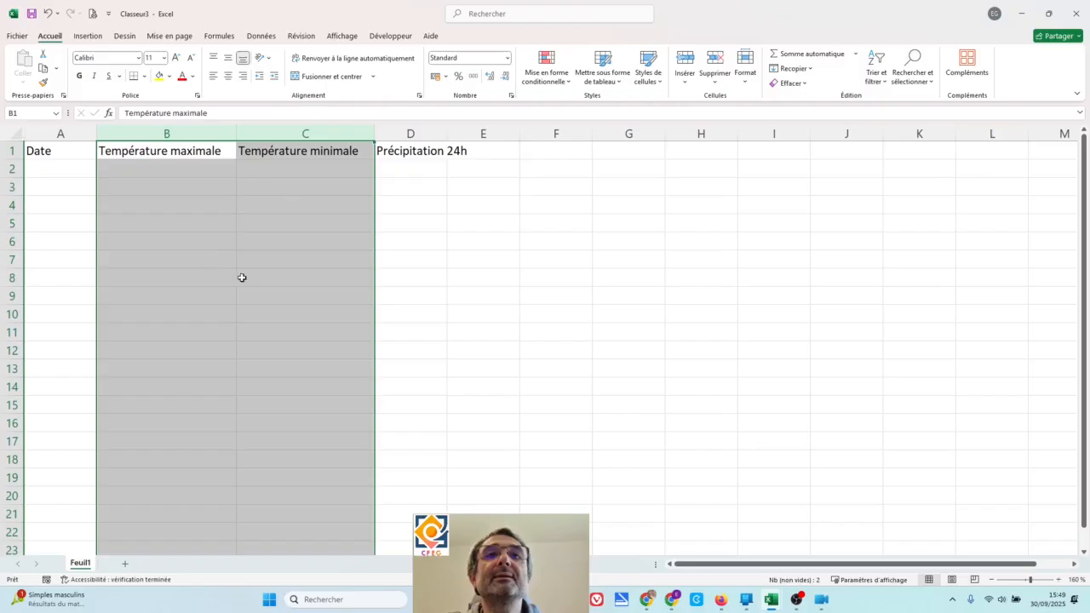
{"action": "left_click", "coordinate": [339, 153]}
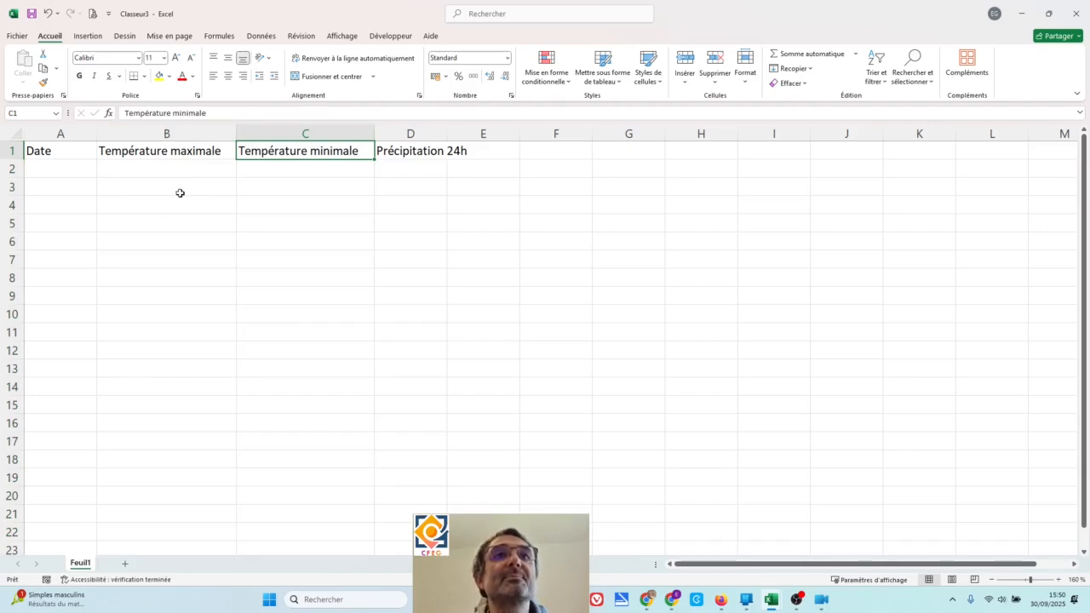
{"action": "left_click", "coordinate": [178, 192]}
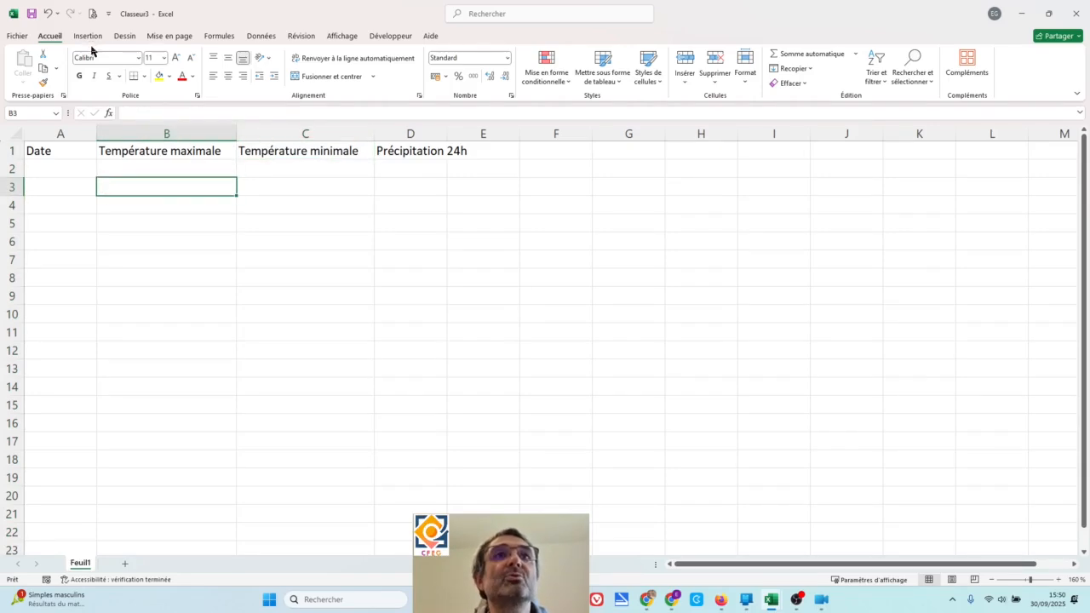
{"action": "left_click", "coordinate": [48, 14]}
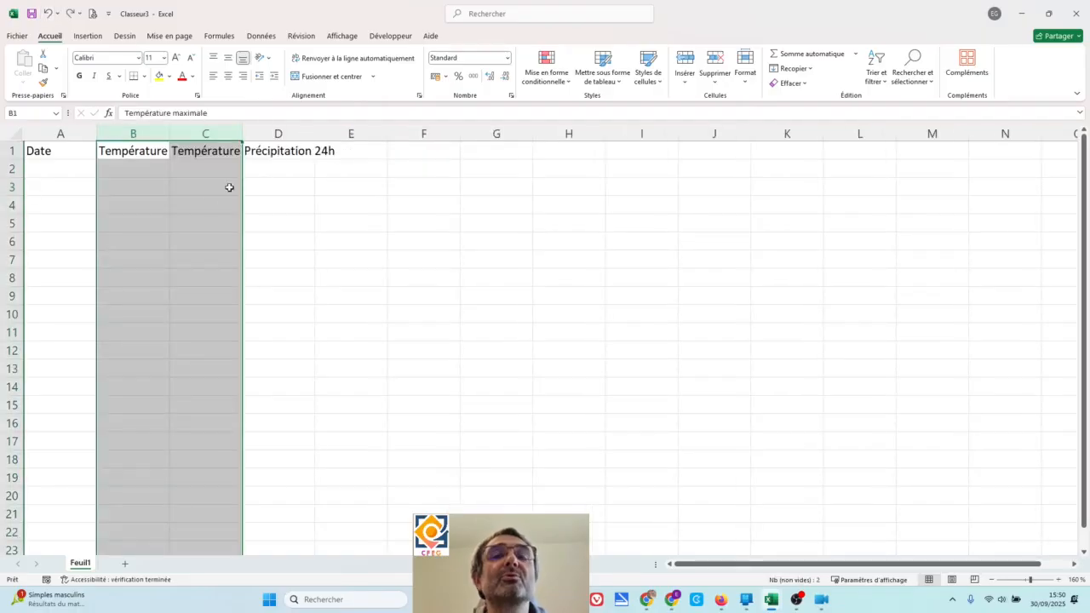
- Auto-fit the widths of columns A to D together to their header text
{"action": "left_click", "coordinate": [61, 134]}
{"action": "left_click_drag", "start_coordinate": [76, 136], "coordinate": [266, 132]}
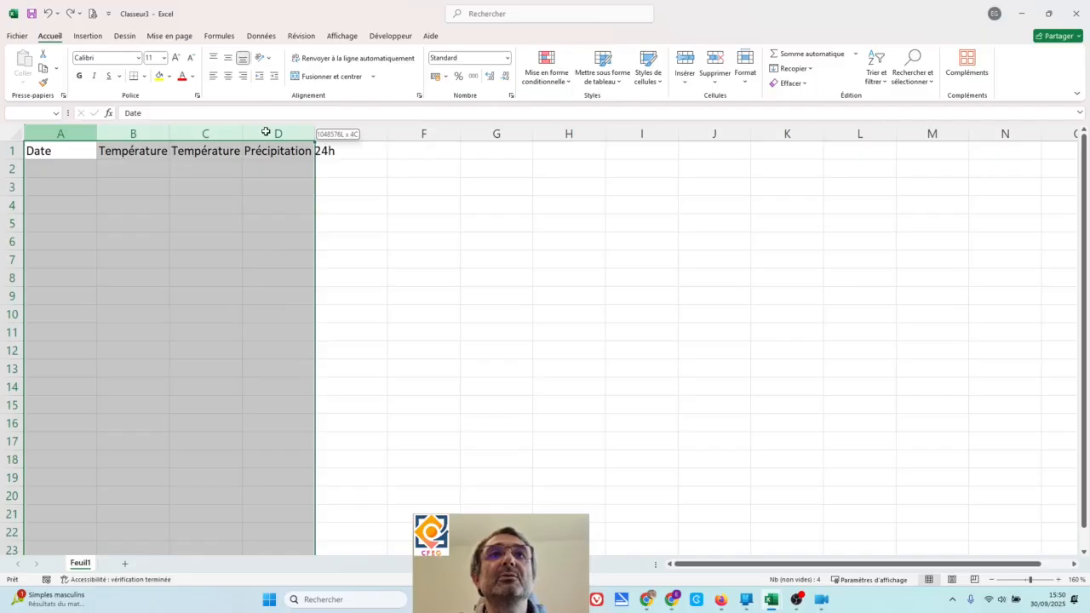
{"action": "left_click_drag", "start_coordinate": [265, 132], "coordinate": [266, 129]}
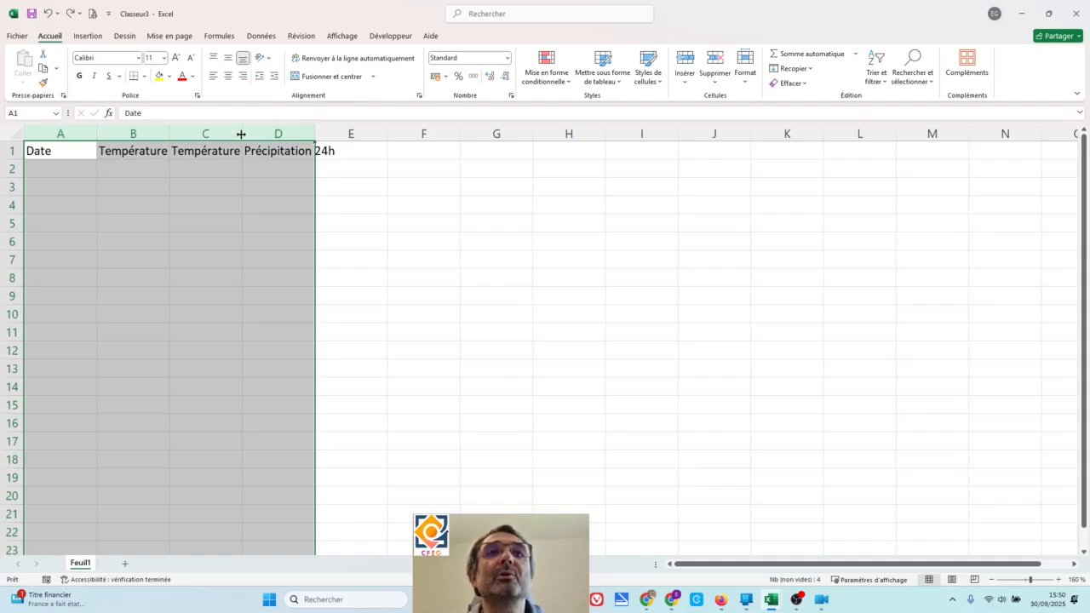
{"action": "double_click", "coordinate": [241, 133]}
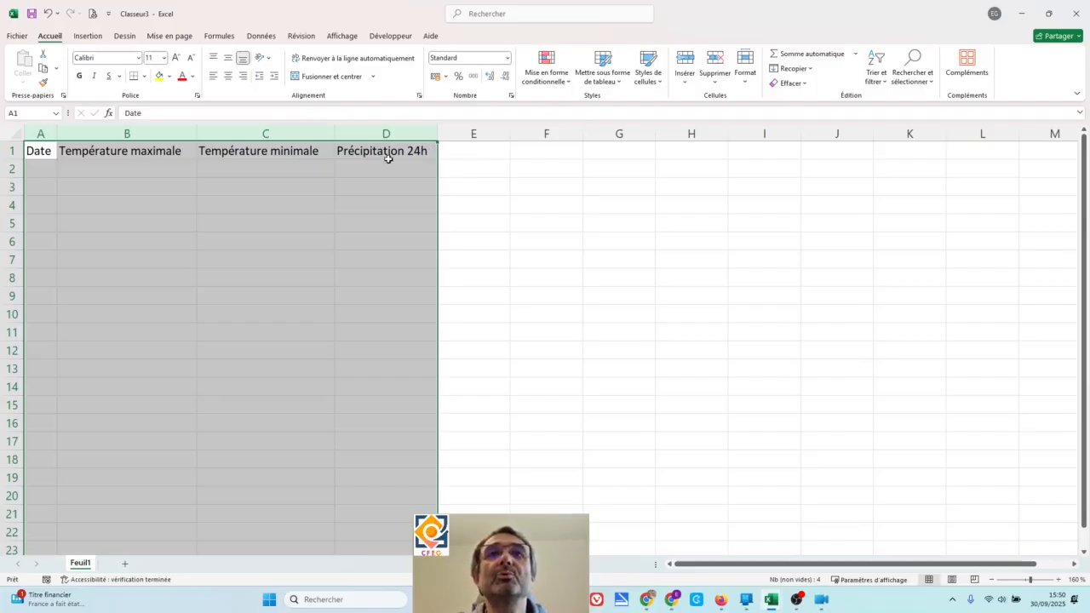
{"action": "left_click", "coordinate": [37, 153]}
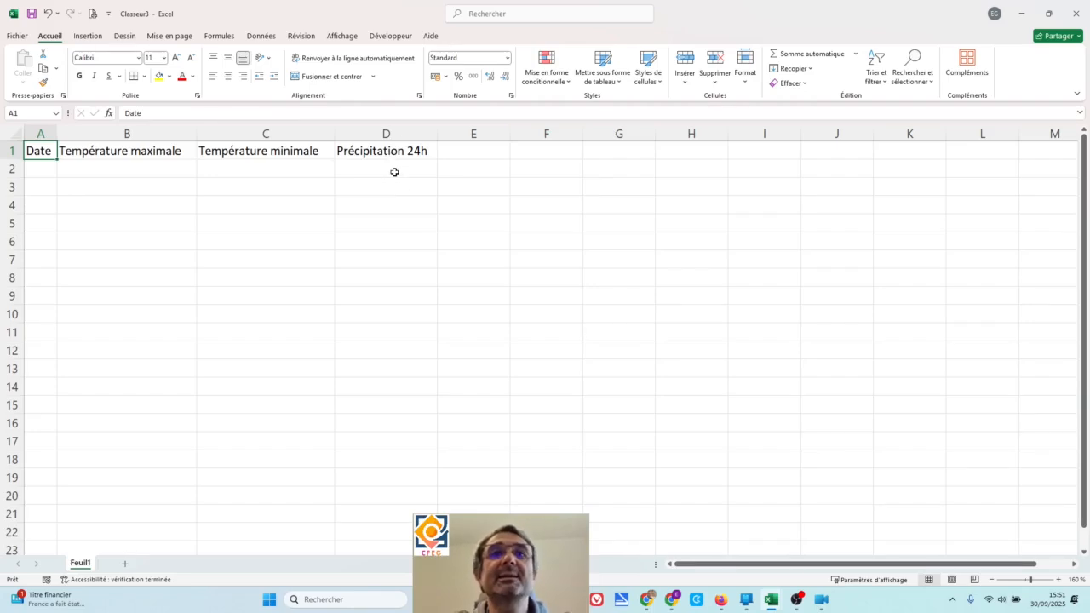
- Enter the date 01/08/2025 in cell A2 under the "Date" header
{"action": "left_click", "coordinate": [51, 169]}
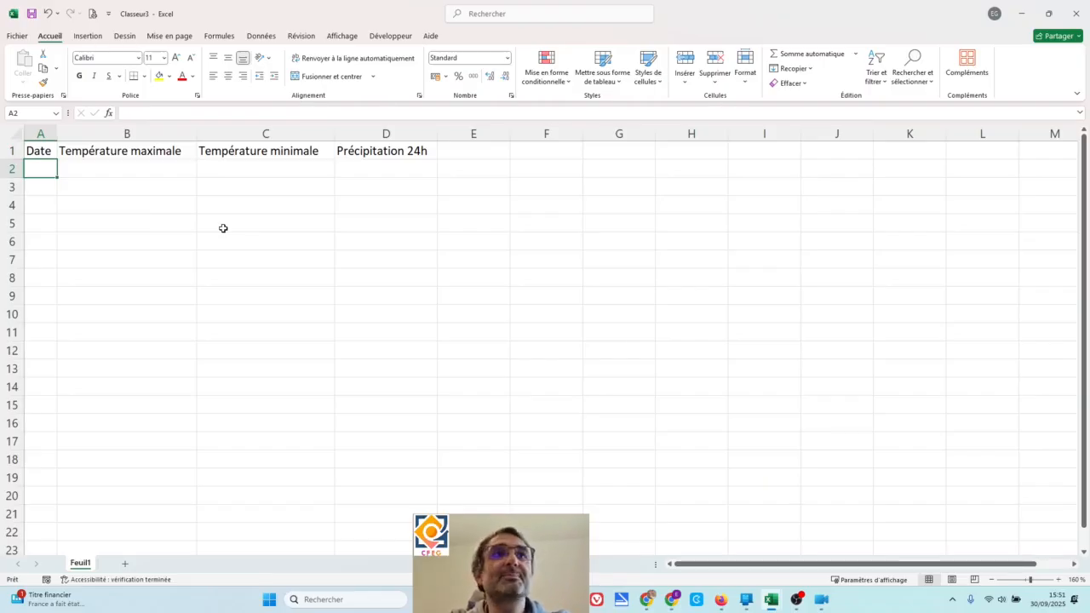
{"action": "type", "text": "01/08/202"}
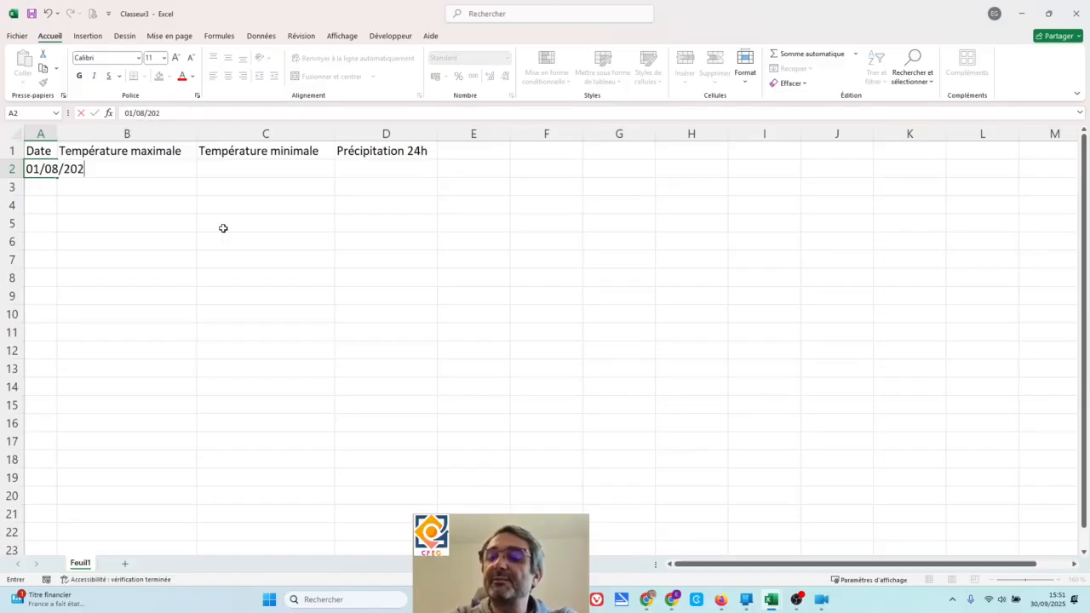
{"action": "type", "text": "5"}
{"action": "key", "text": "Return"}
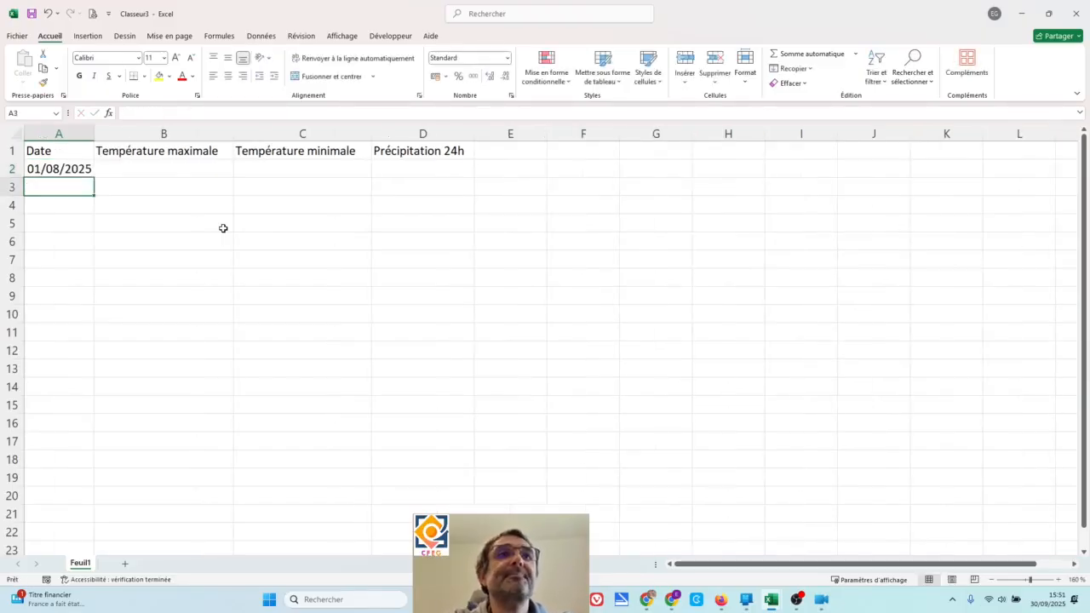
- Compare the number formats of date cell A2, headers A1 to D1 and empty cell A3, choosing Standard for A1
{"action": "key", "text": "Up"}
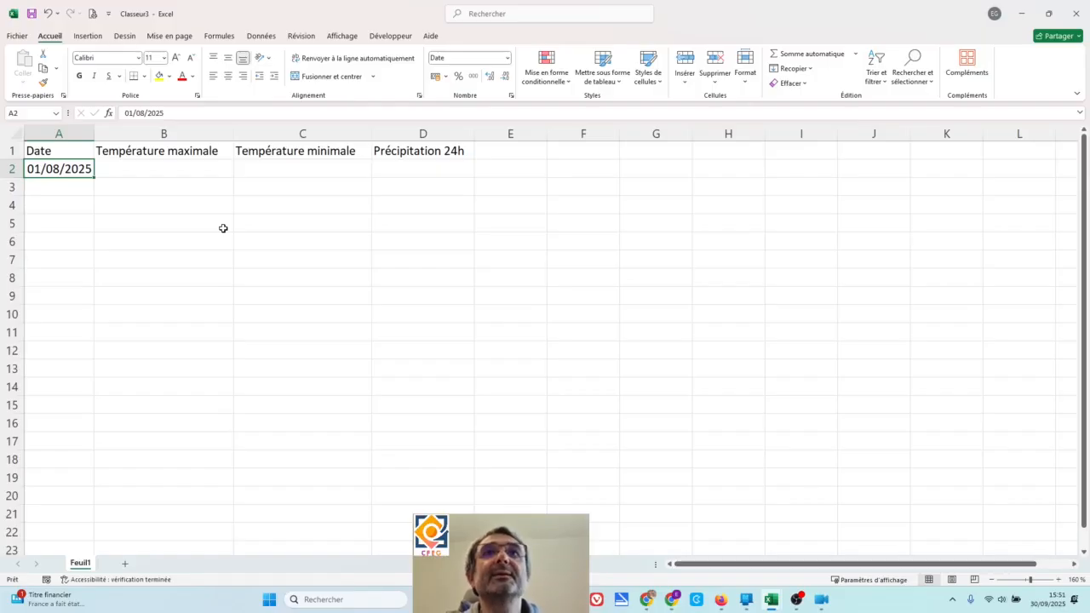
{"action": "left_click", "coordinate": [71, 154]}
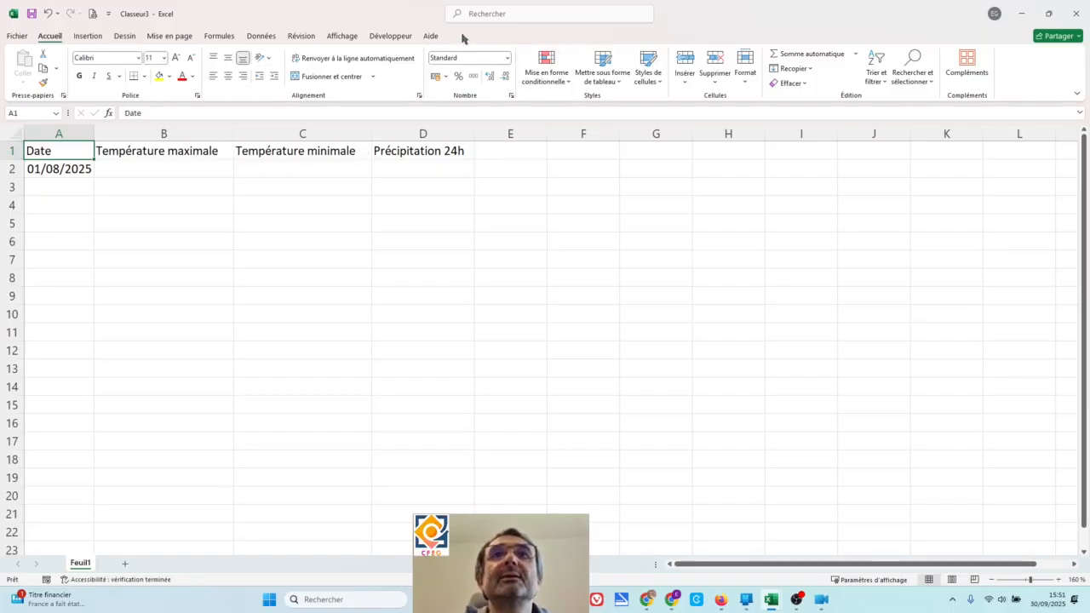
{"action": "left_click", "coordinate": [507, 60]}
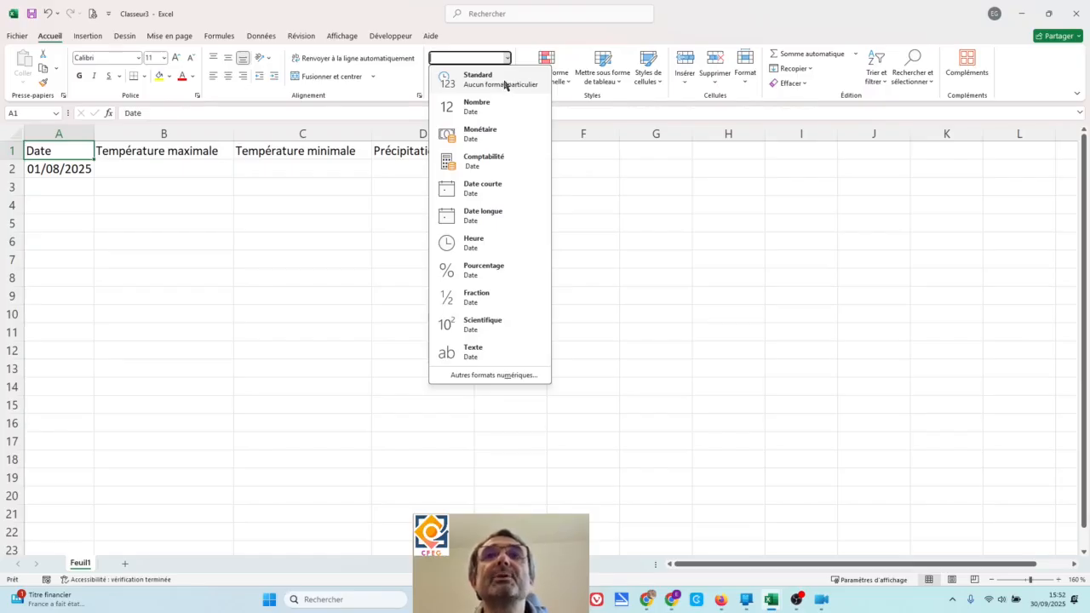
{"action": "left_click", "coordinate": [504, 82]}
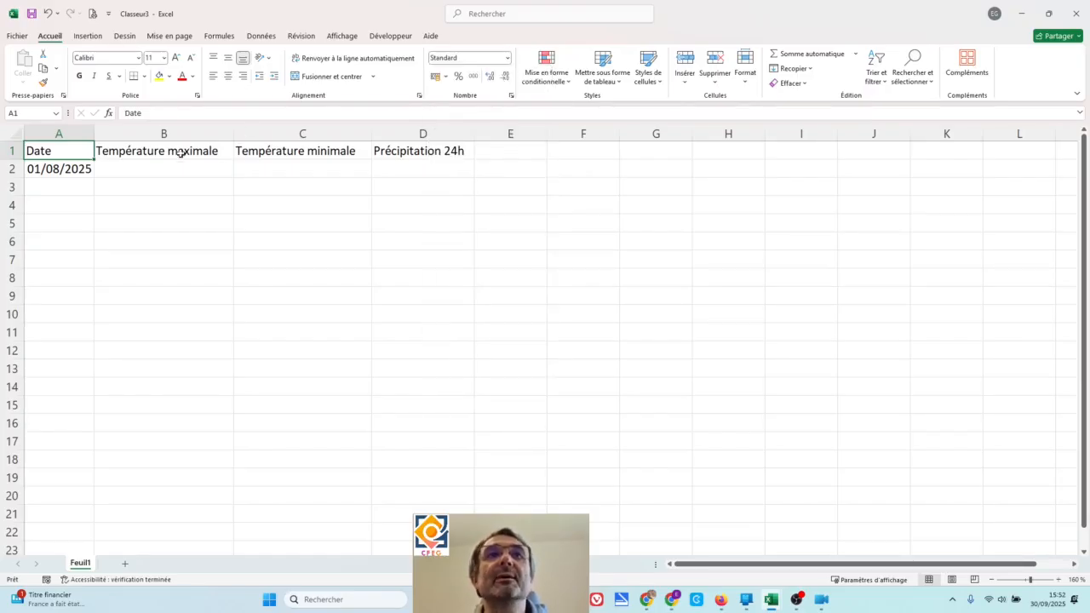
{"action": "left_click", "coordinate": [163, 153]}
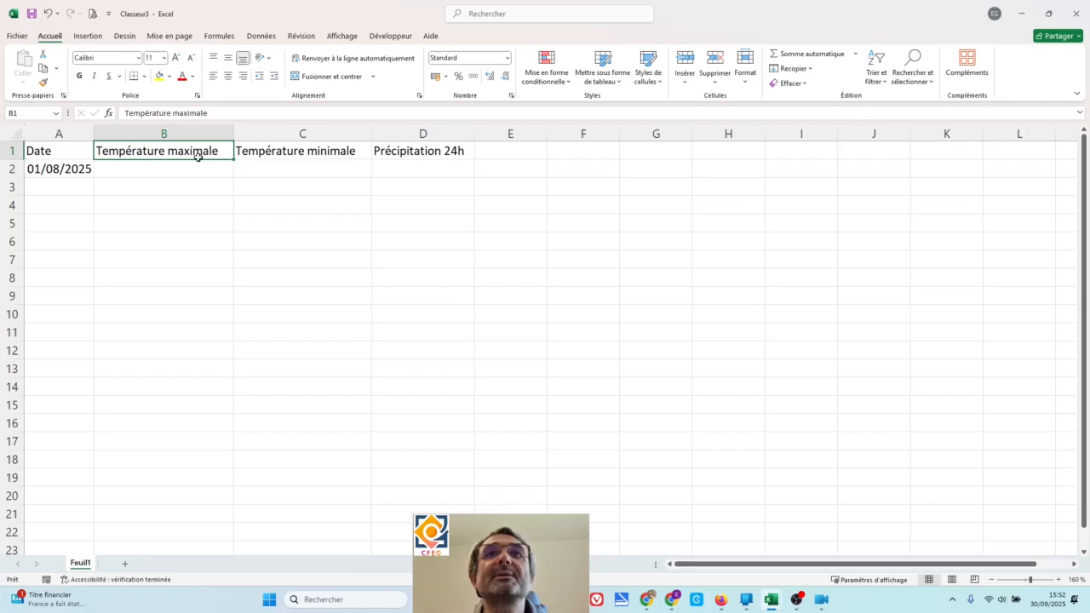
{"action": "left_click", "coordinate": [296, 158]}
{"action": "left_click", "coordinate": [423, 156]}
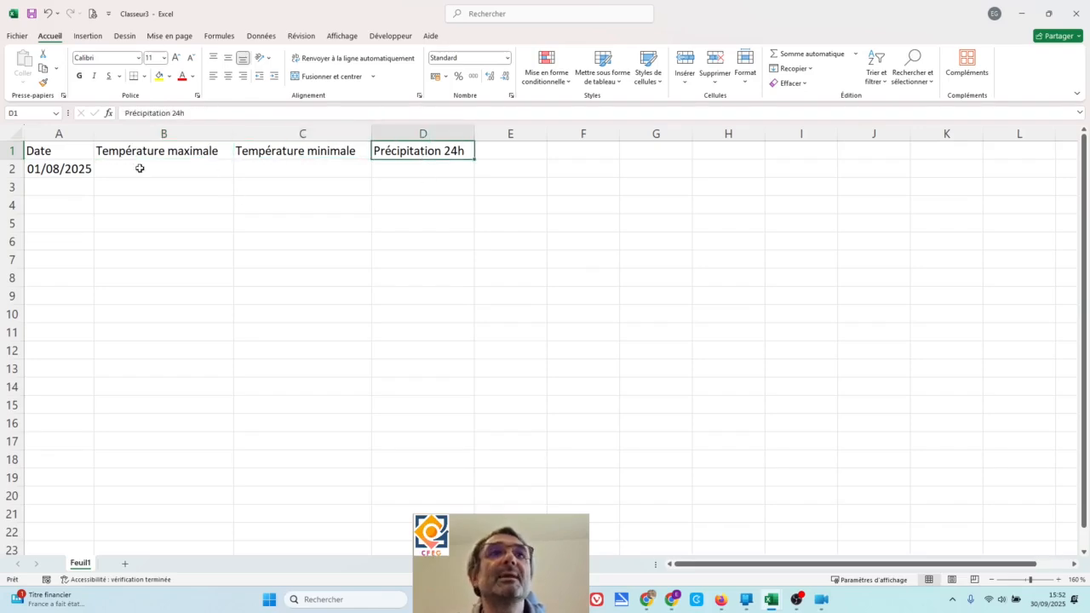
{"action": "left_click", "coordinate": [72, 167]}
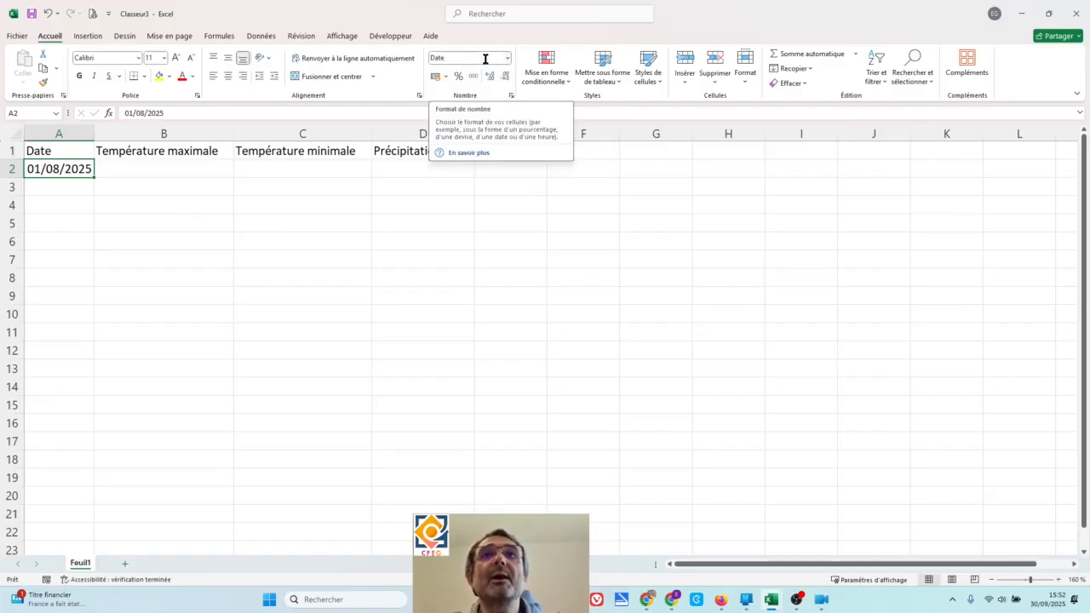
{"action": "left_click", "coordinate": [86, 185]}
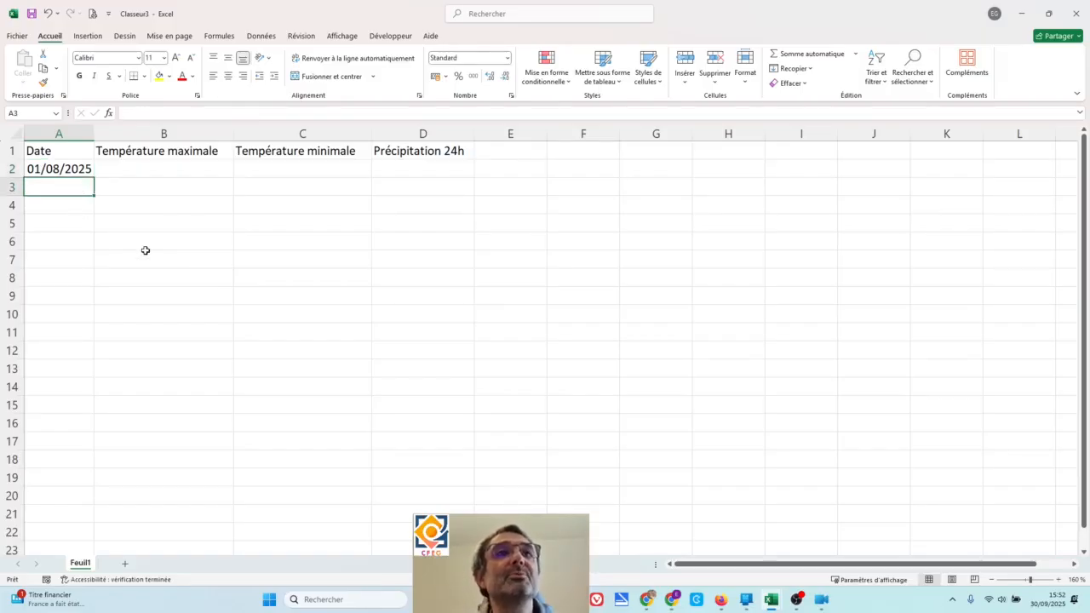
- Fill the daily date series from cell A2 down to 31/08/2025 in cell A32
{"action": "left_click", "coordinate": [53, 172]}
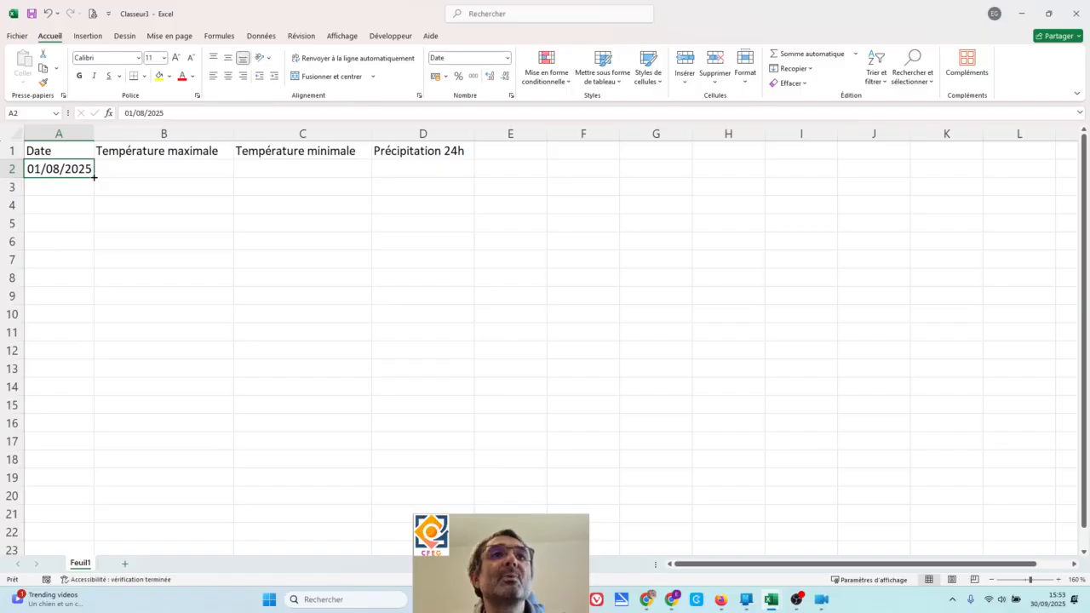
{"action": "left_click_drag", "start_coordinate": [95, 177], "coordinate": [94, 470]}
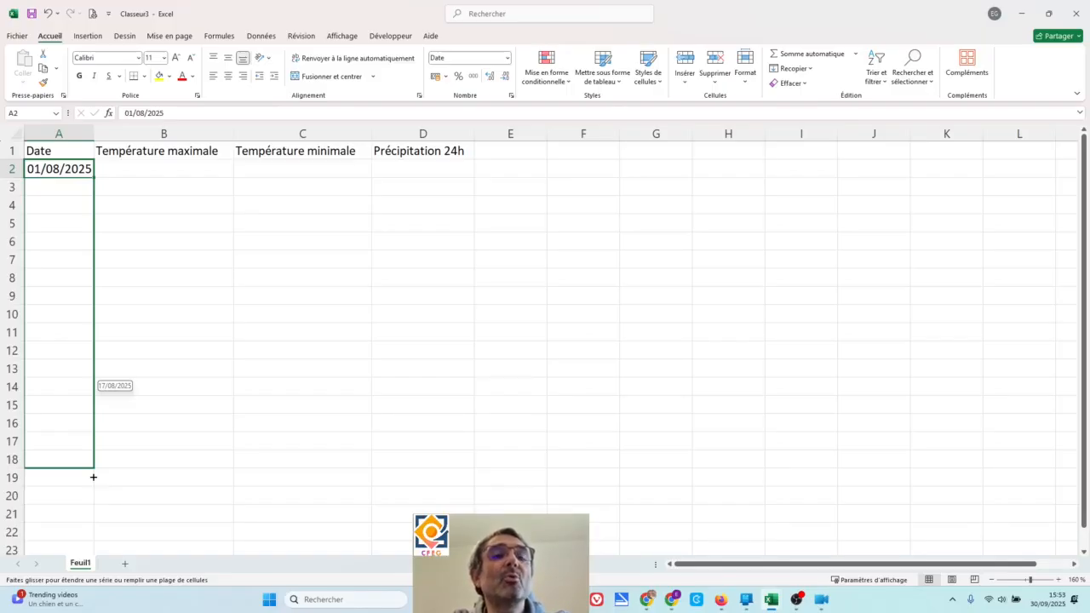
{"action": "left_click_drag", "start_coordinate": [93, 477], "coordinate": [89, 407]}
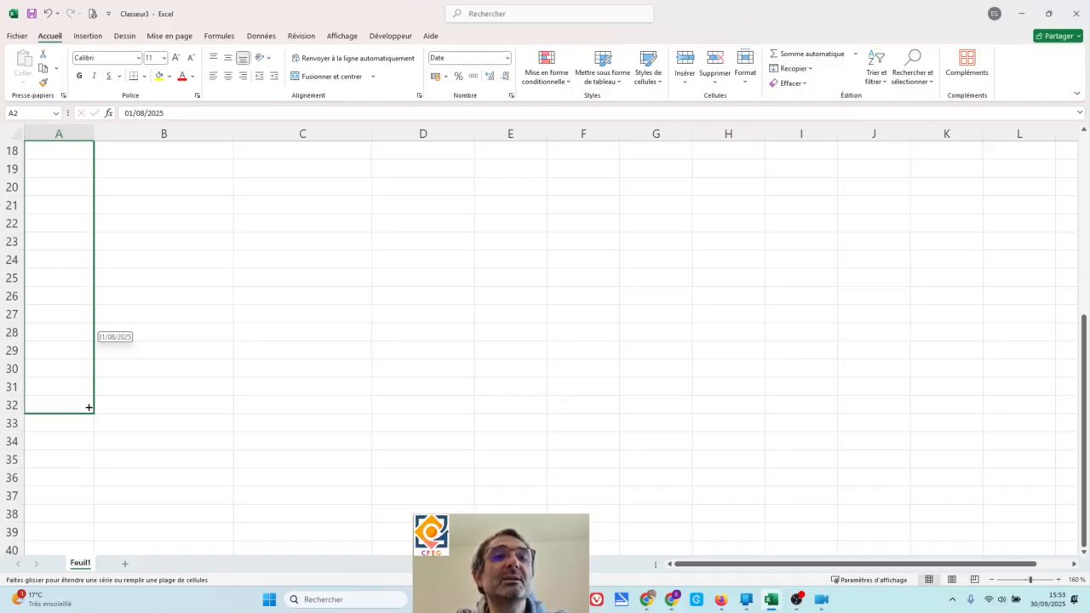
{"action": "left_click_drag", "start_coordinate": [88, 407], "coordinate": [88, 407]}
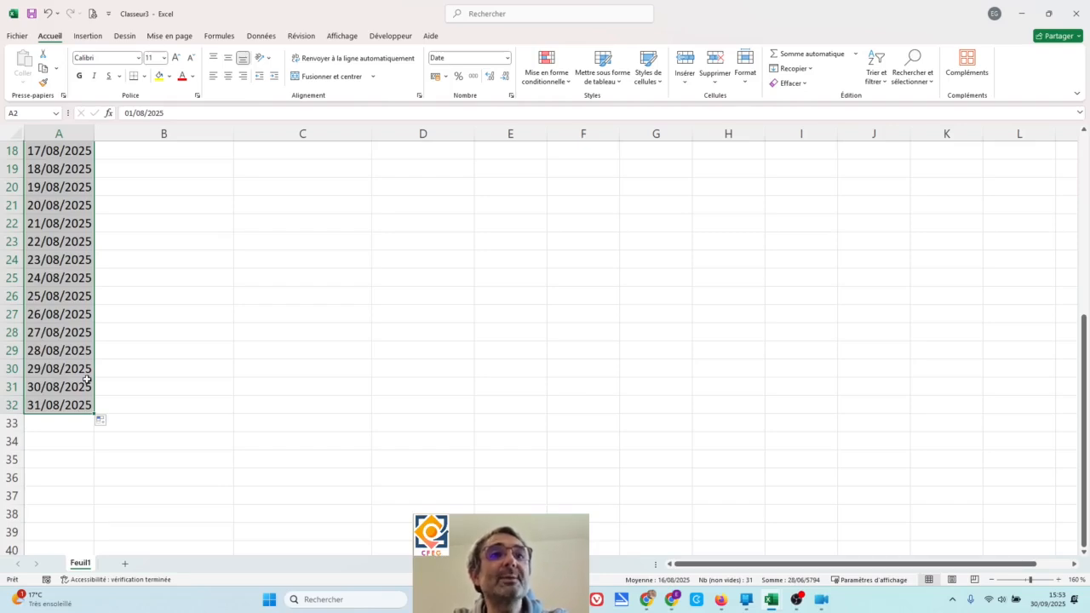
{"action": "scroll", "coordinate": [87, 380], "scroll_direction": "up", "scroll_amount": 6}
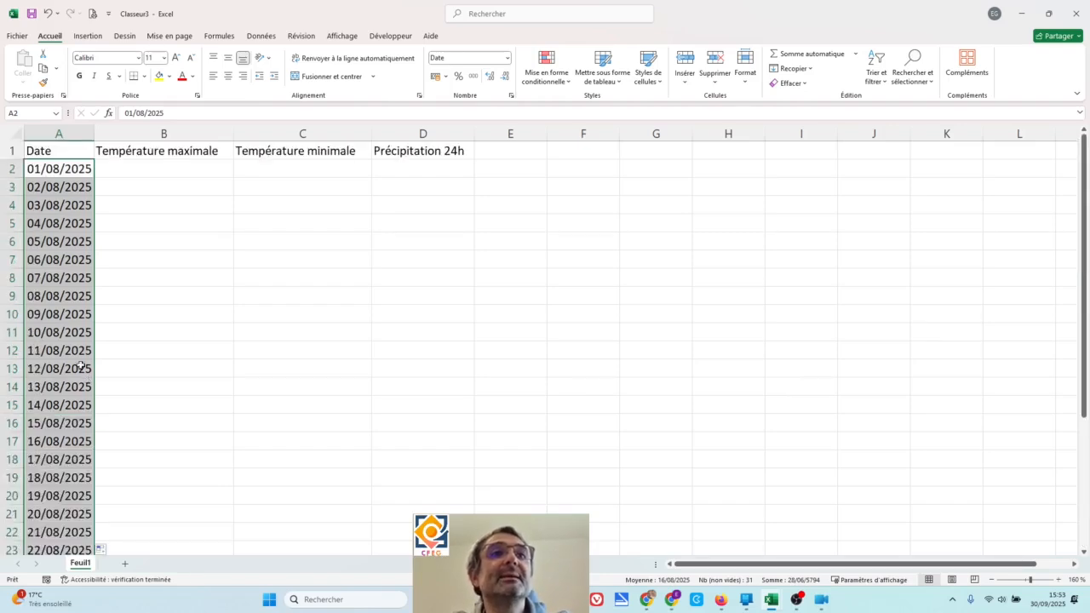
{"action": "left_click", "coordinate": [111, 169]}
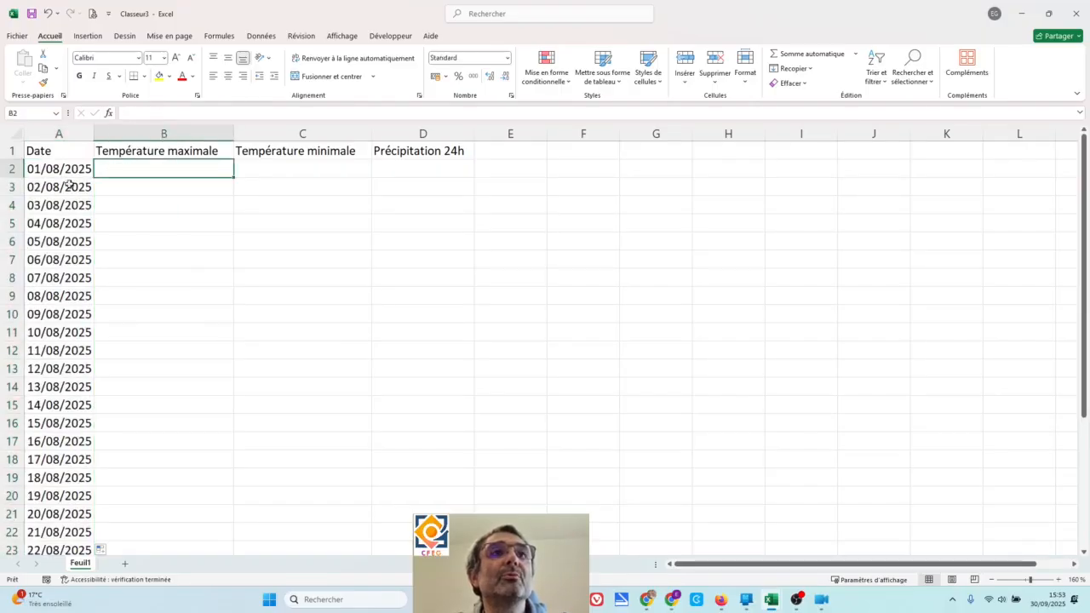
- Try extending the date series by one day to 01/09/2025 in cell A33, and delete the extra date
{"action": "scroll", "coordinate": [31, 320], "scroll_direction": "down", "scroll_amount": 3}
{"action": "scroll", "coordinate": [31, 319], "scroll_direction": "down", "scroll_amount": 3}
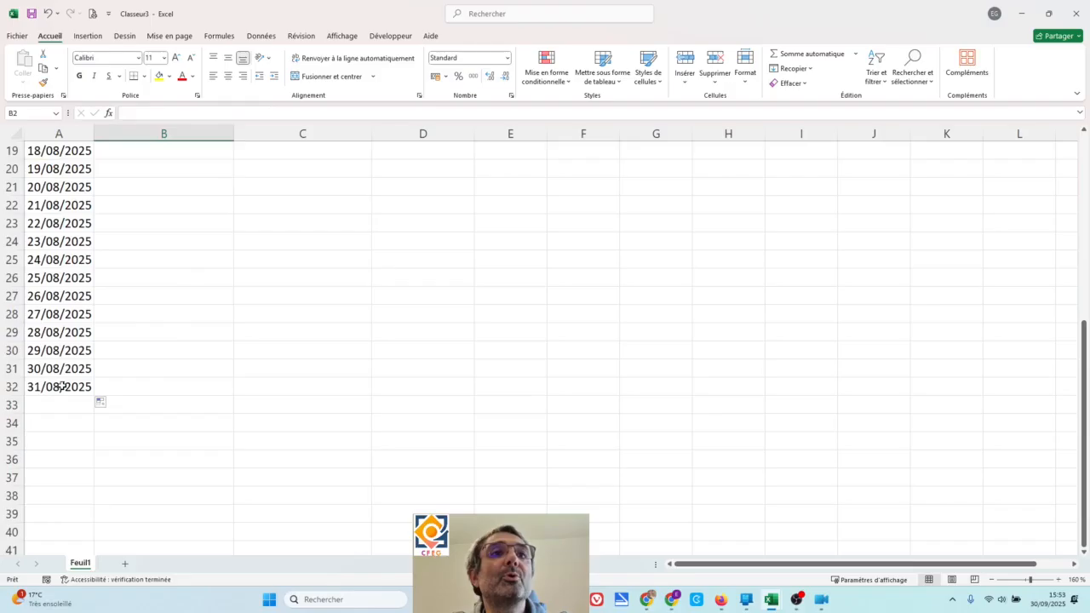
{"action": "left_click", "coordinate": [61, 386]}
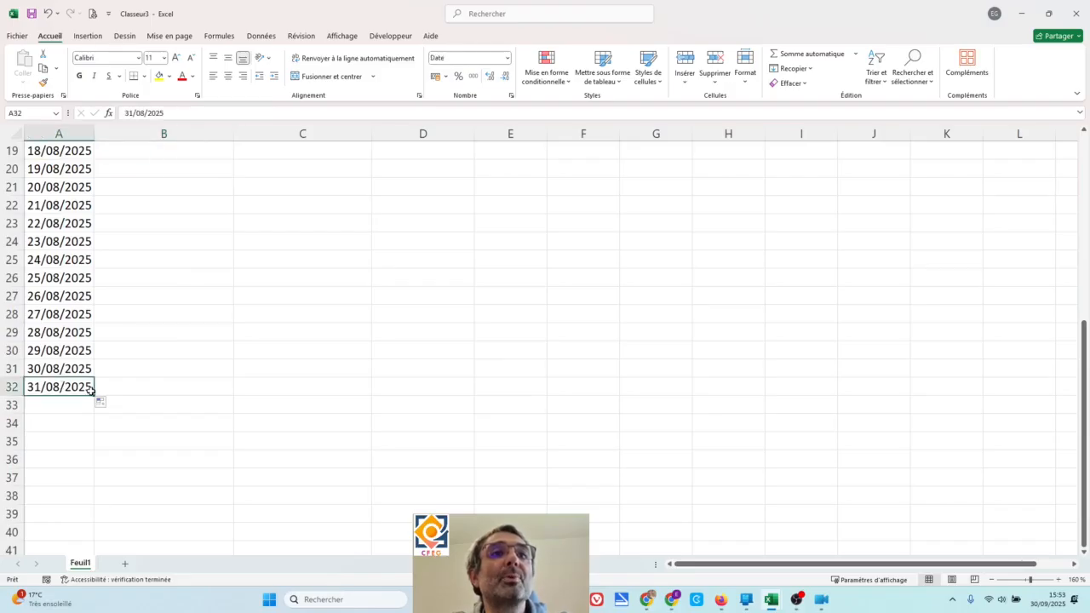
{"action": "mouse_move", "coordinate": [91, 390]}
{"action": "left_mouse_down"}
{"action": "mouse_move", "coordinate": [89, 408]}
{"action": "mouse_move", "coordinate": [94, 396]}
{"action": "left_mouse_up"}
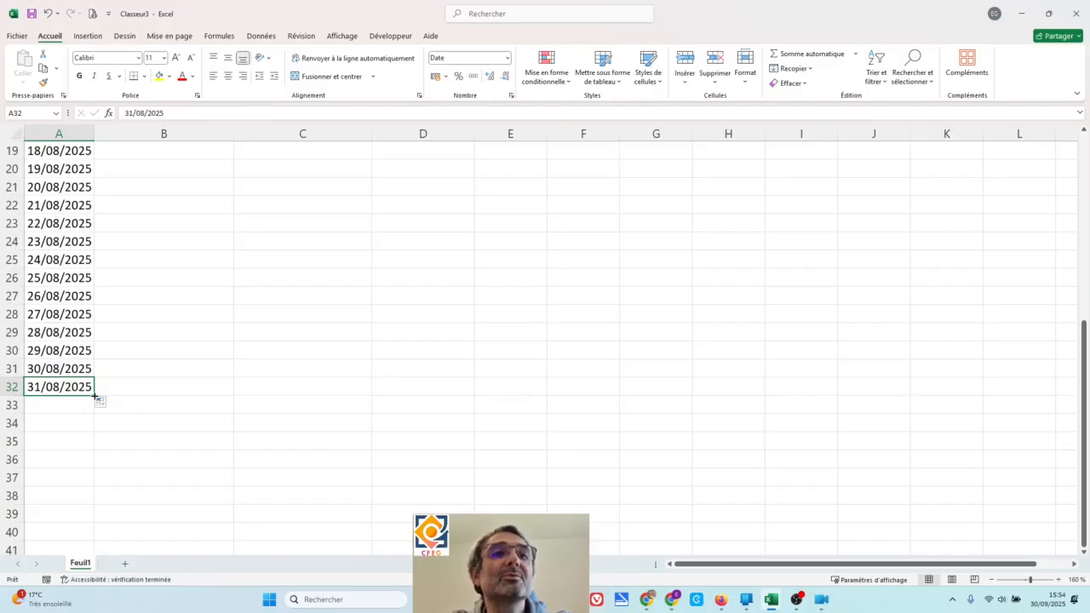
{"action": "left_click_drag", "start_coordinate": [94, 396], "coordinate": [96, 410]}
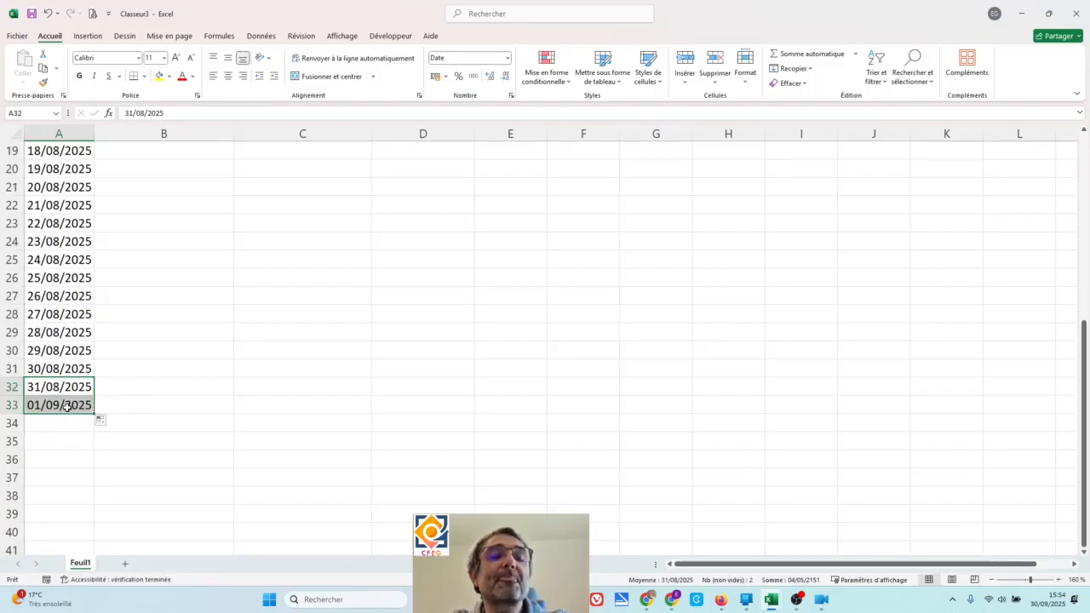
{"action": "left_click", "coordinate": [67, 406]}
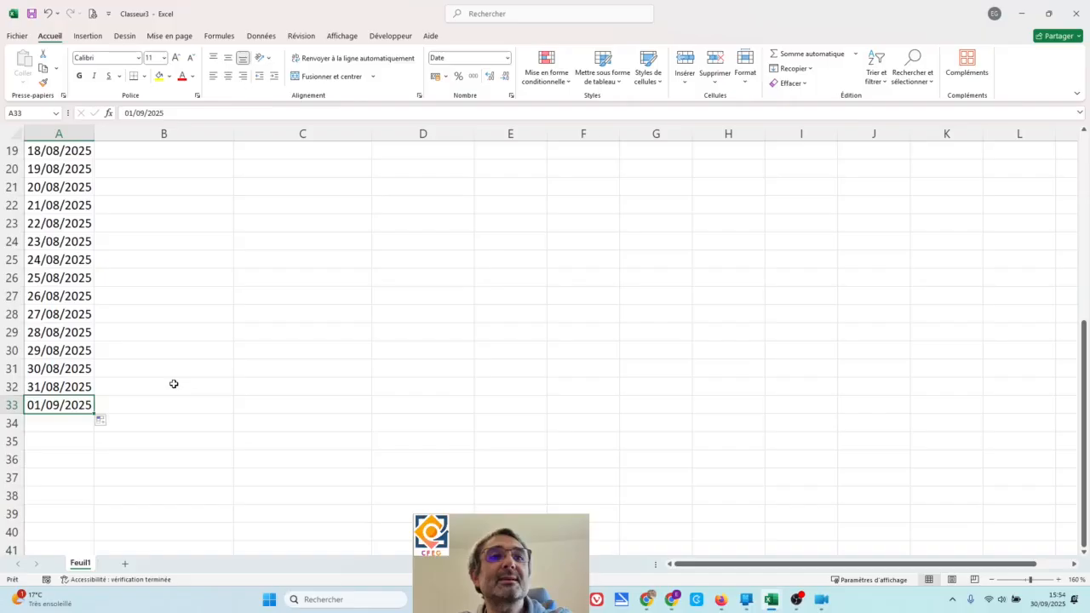
{"action": "key", "text": "Delete"}
- Enter 21,6 in cell B2 under "Température maximale" and compare its alignment with header cell A1
{"action": "scroll", "coordinate": [168, 412], "scroll_direction": "up", "scroll_amount": 4}
{"action": "scroll", "coordinate": [167, 412], "scroll_direction": "up", "scroll_amount": 2}
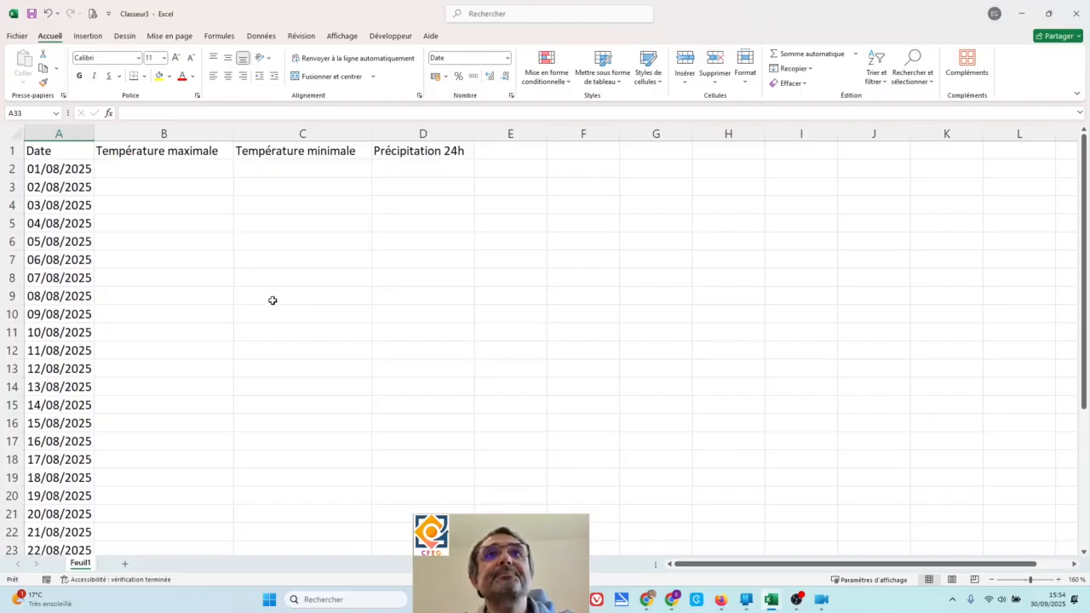
{"action": "left_click", "coordinate": [150, 173]}
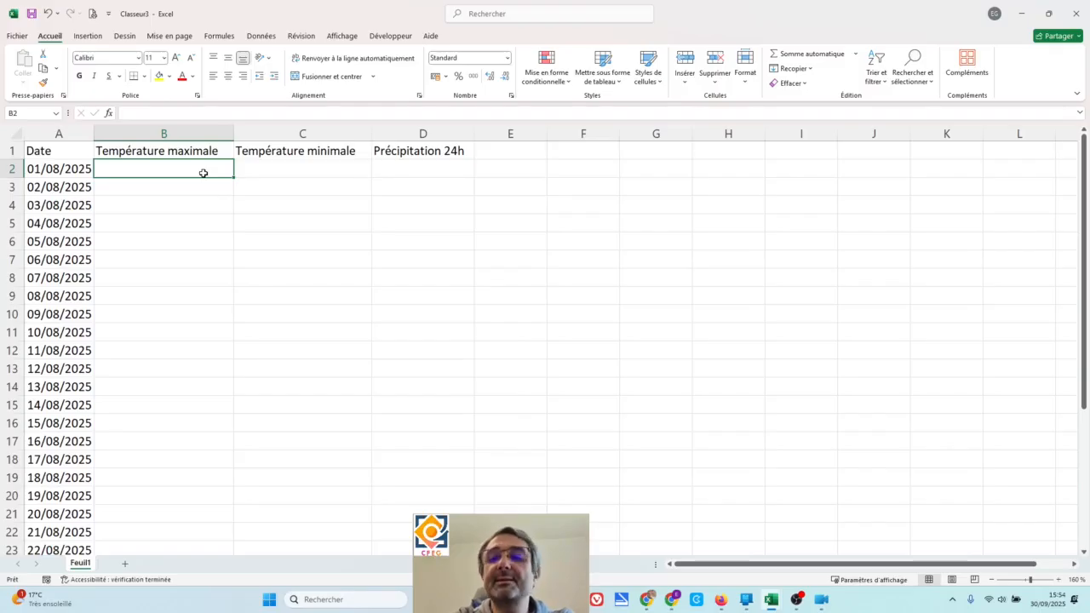
{"action": "type", "text": "21,6"}
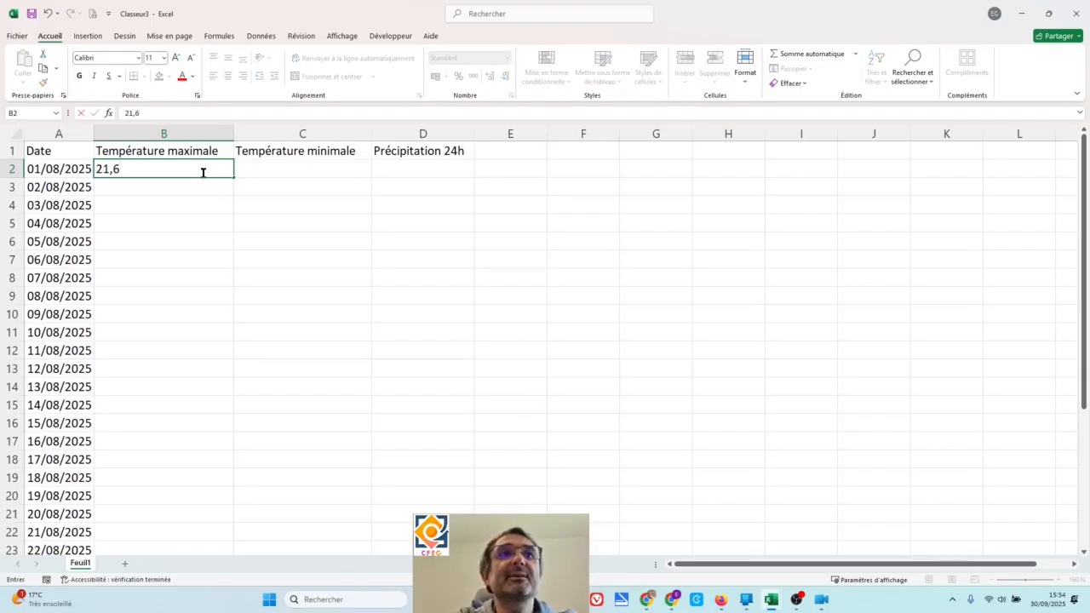
{"action": "key", "text": "Return"}
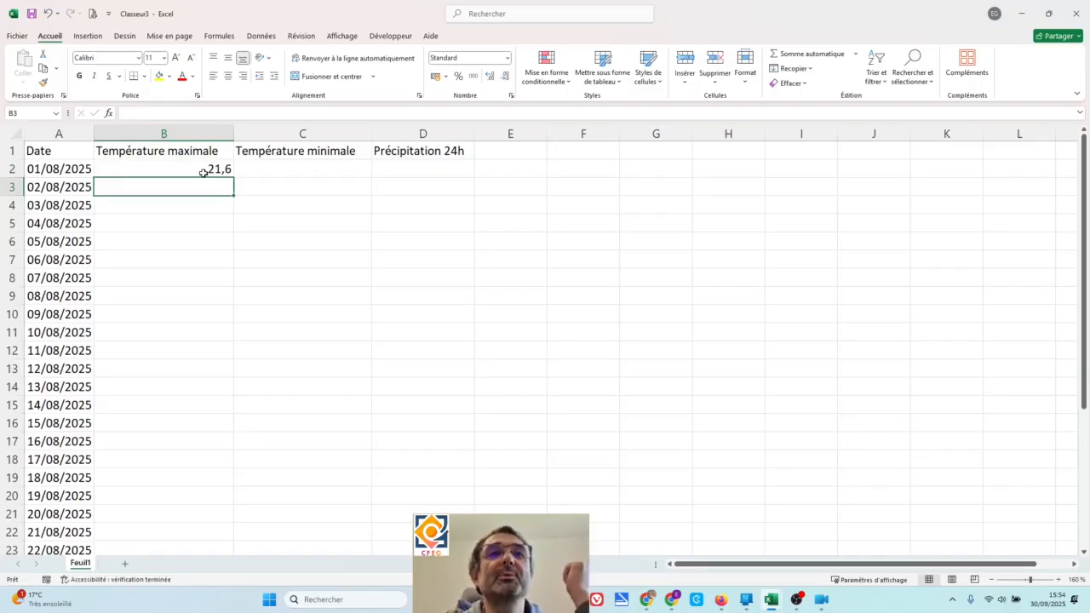
{"action": "left_click", "coordinate": [201, 169]}
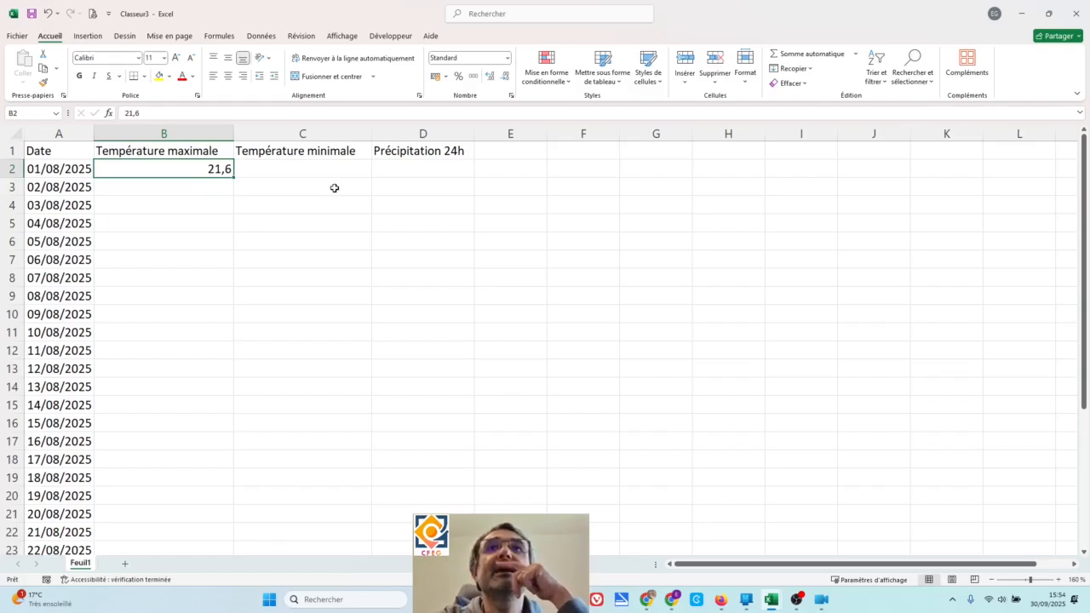
{"action": "left_click", "coordinate": [191, 183]}
{"action": "left_click", "coordinate": [193, 168]}
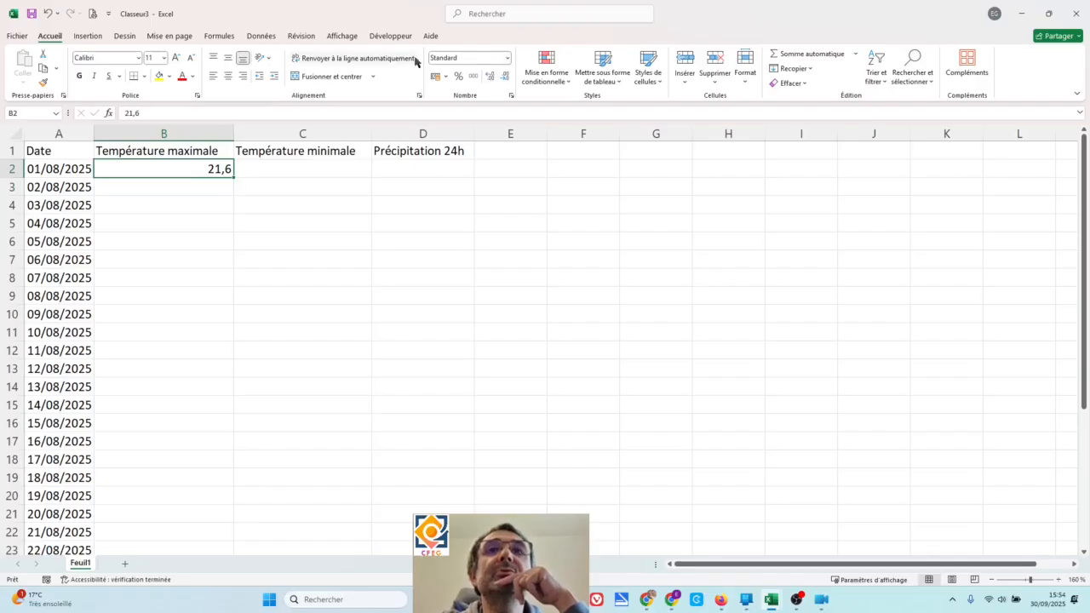
{"action": "left_click", "coordinate": [77, 150]}
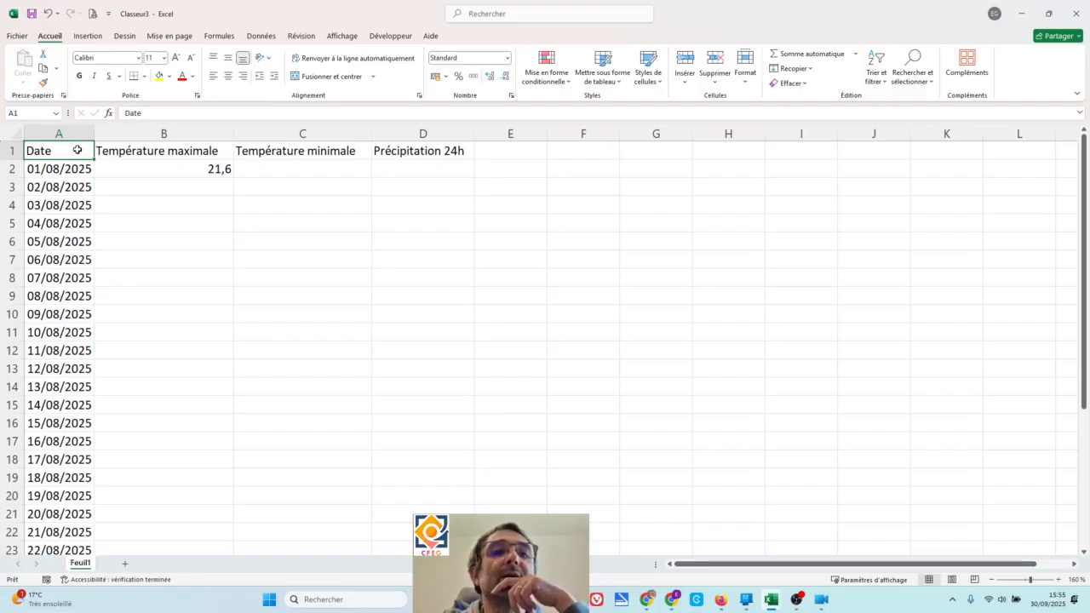
- Try entering 21.4 with a decimal point in cell B3 and compare its alignment with cell B2
{"action": "left_click", "coordinate": [133, 170]}
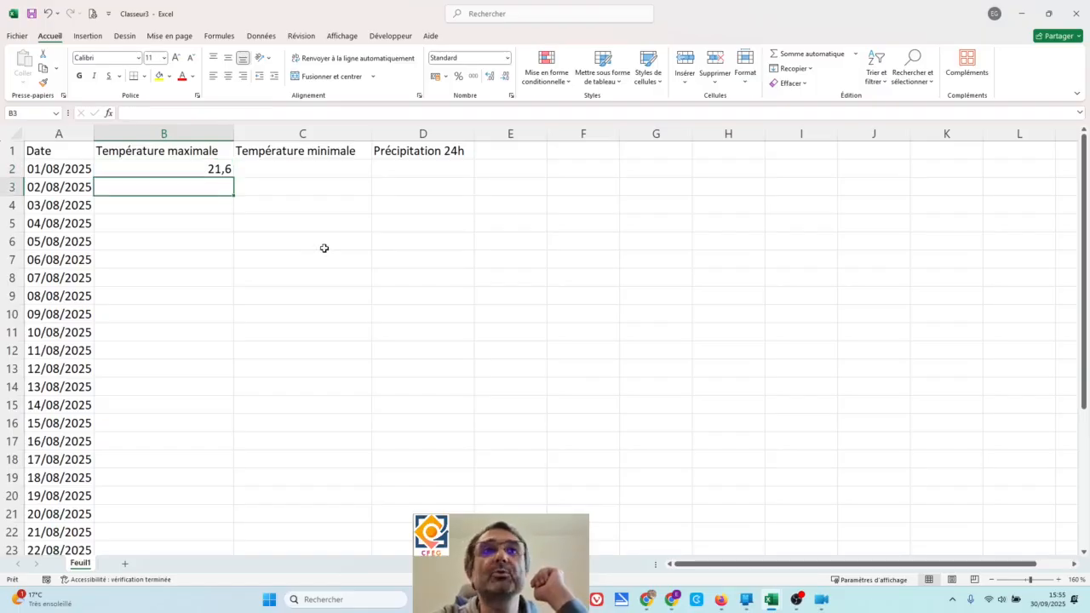
{"action": "type", "text": "21.4"}
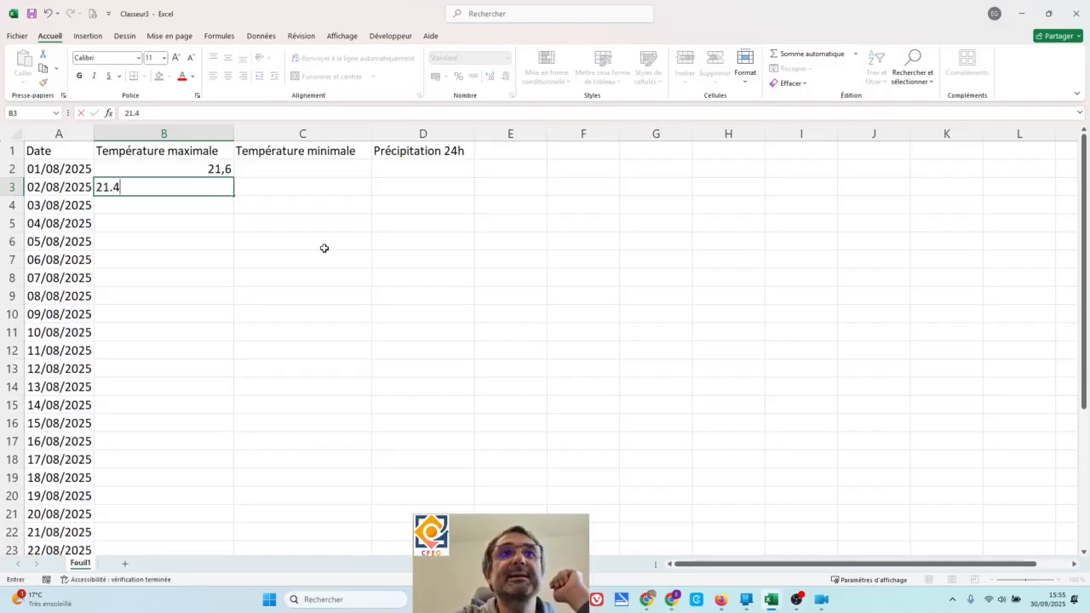
{"action": "key", "text": "Return"}
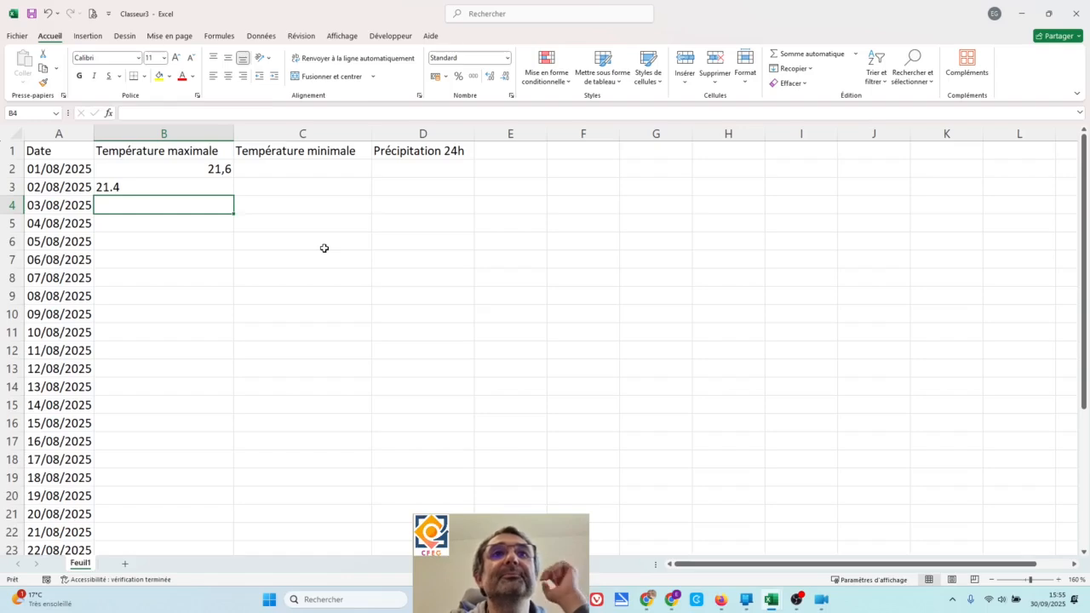
{"action": "left_click", "coordinate": [205, 189]}
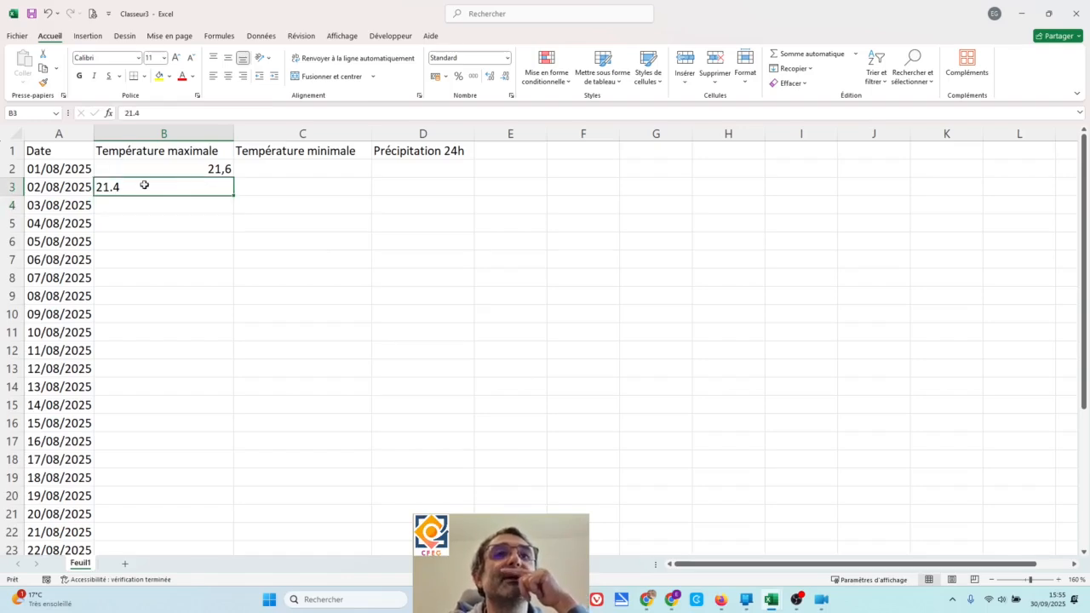
{"action": "left_click", "coordinate": [167, 170]}
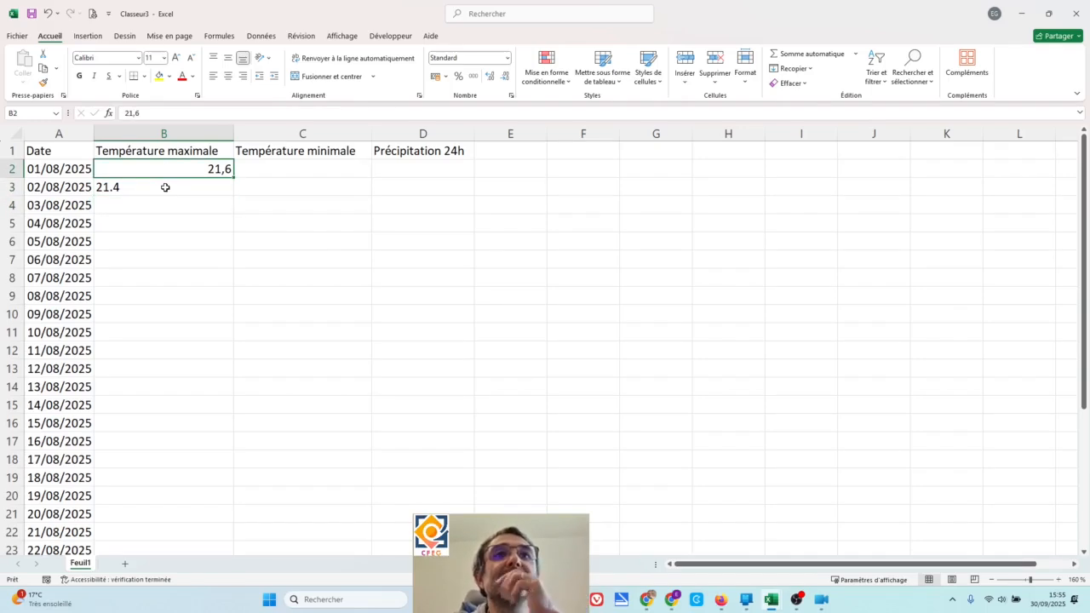
- Clear the maximum temperature in cell B2 and enter 21,6 again with a decimal comma
{"action": "key", "text": "BackSpace"}
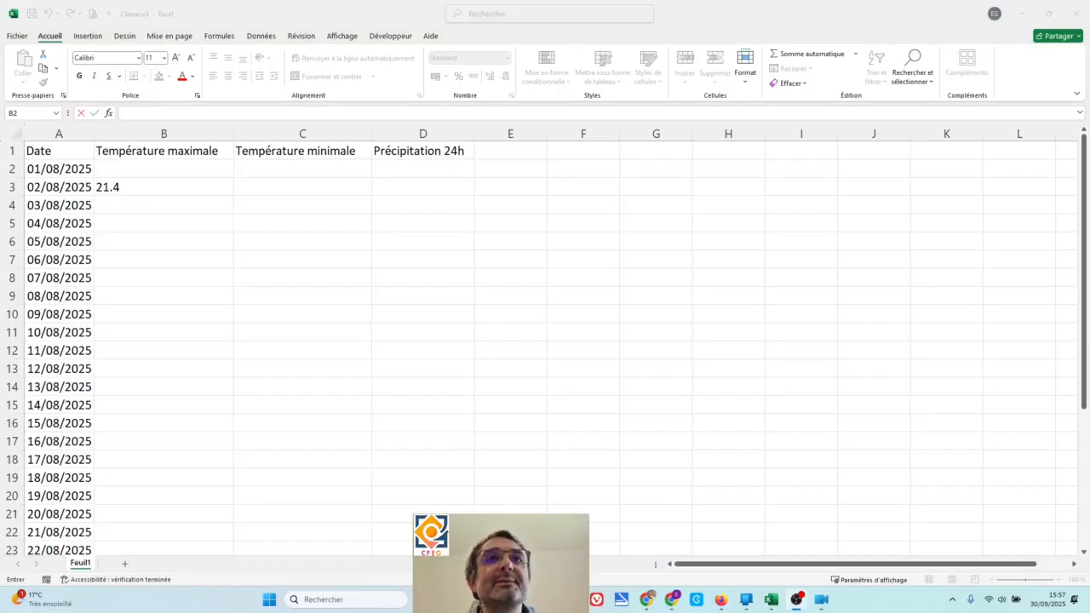
{"action": "left_click", "coordinate": [214, 166]}
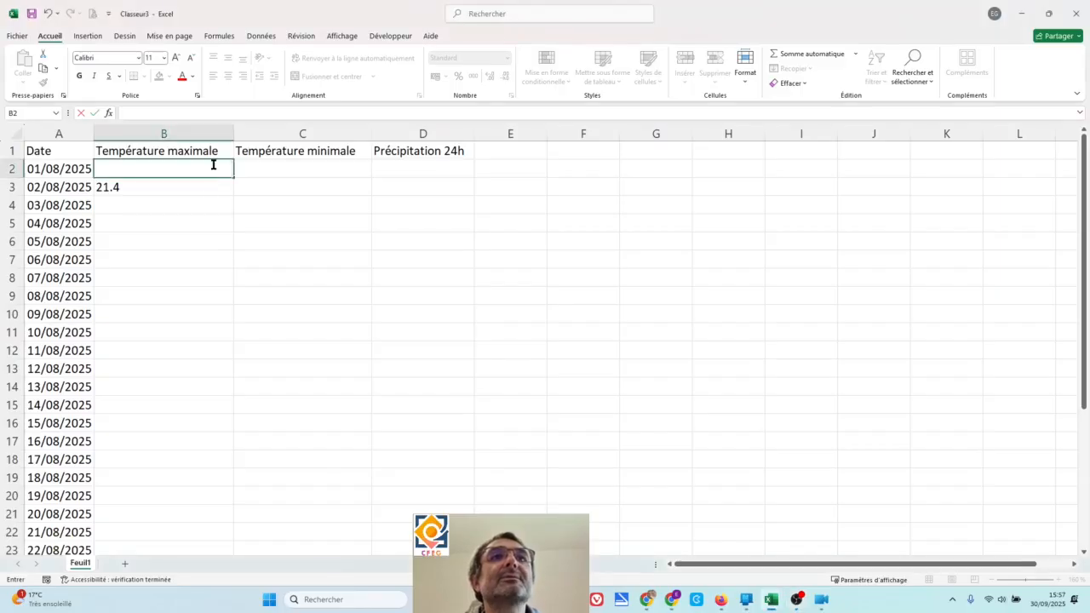
{"action": "left_click", "coordinate": [213, 190]}
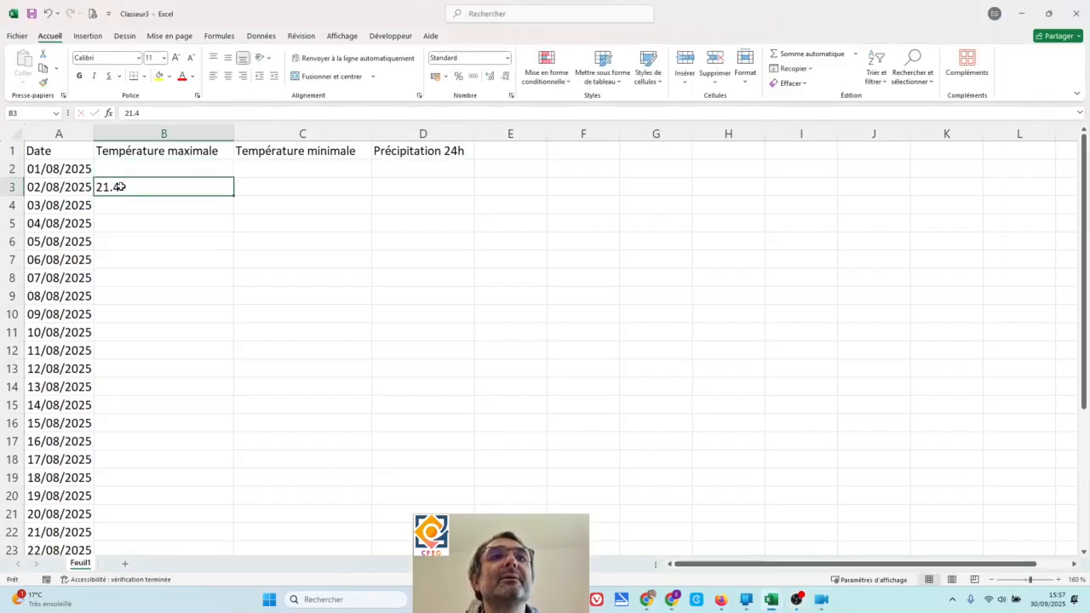
{"action": "left_click", "coordinate": [180, 169]}
{"action": "type", "text": "21,6"}
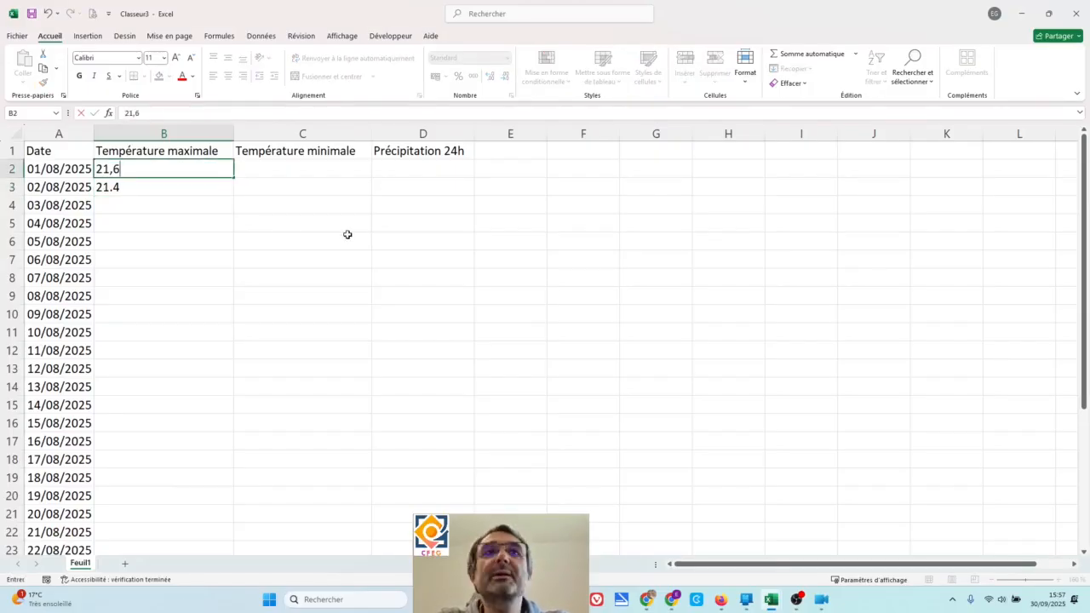
{"action": "key", "text": "Return"}
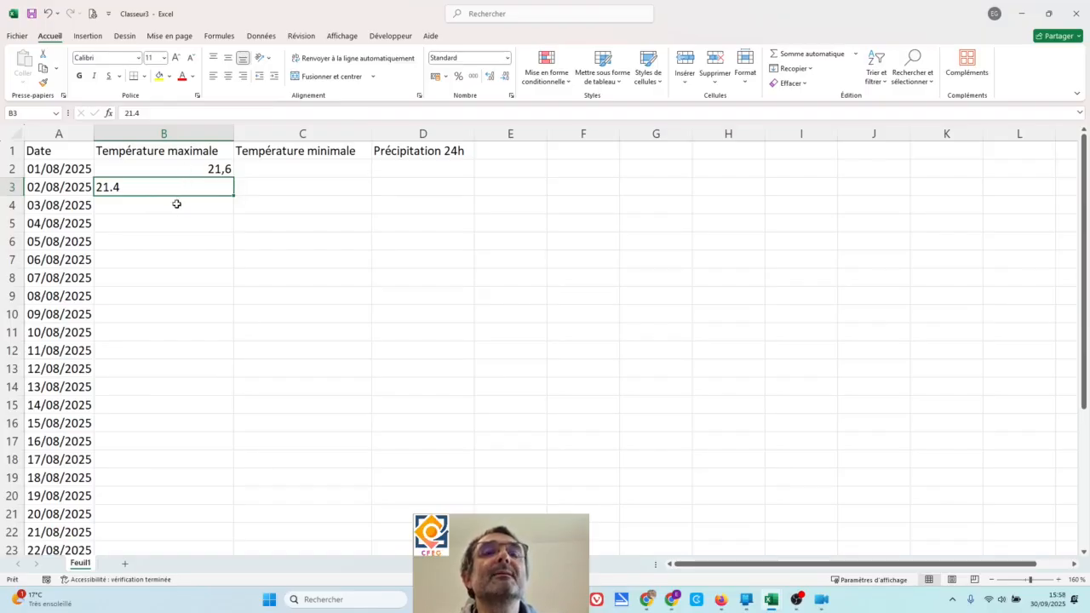
- Delete the decimal-point entry 21.4 from cell B3
{"action": "left_click", "coordinate": [177, 203]}
{"action": "left_click", "coordinate": [183, 189]}
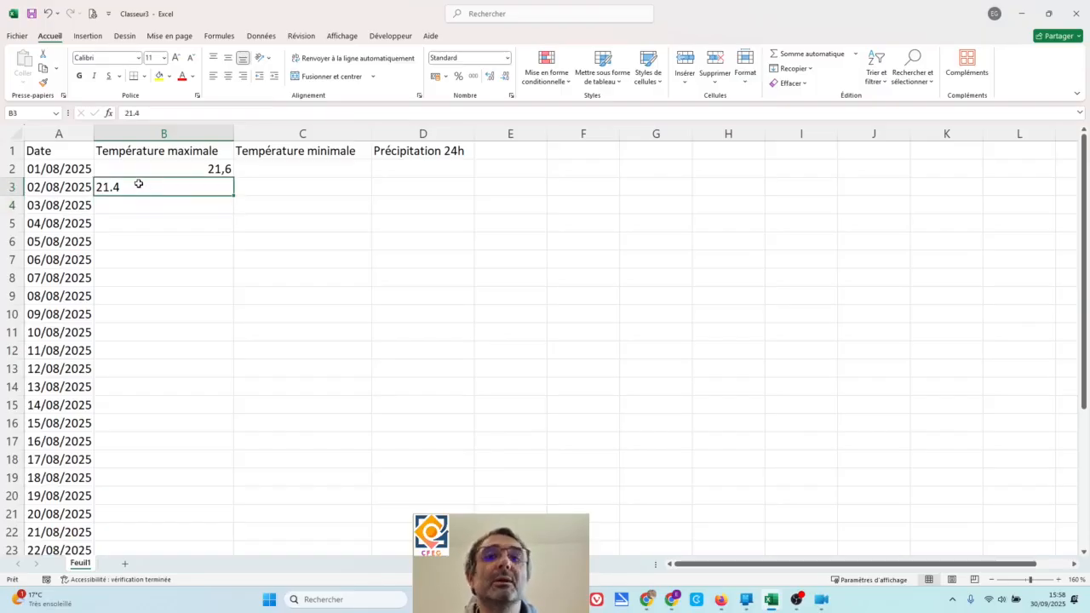
{"action": "key", "text": "Delete"}
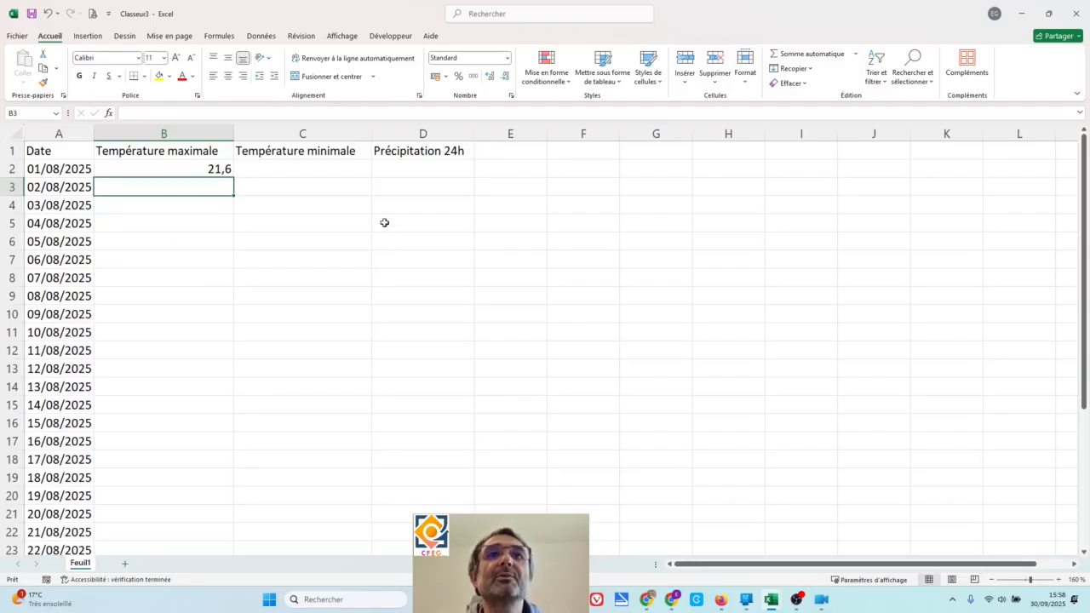
- Switch to the Classeur1 (version 1) workbook and copy its temperature and precipitation values in B2:D32
{"action": "left_click", "coordinate": [215, 167]}
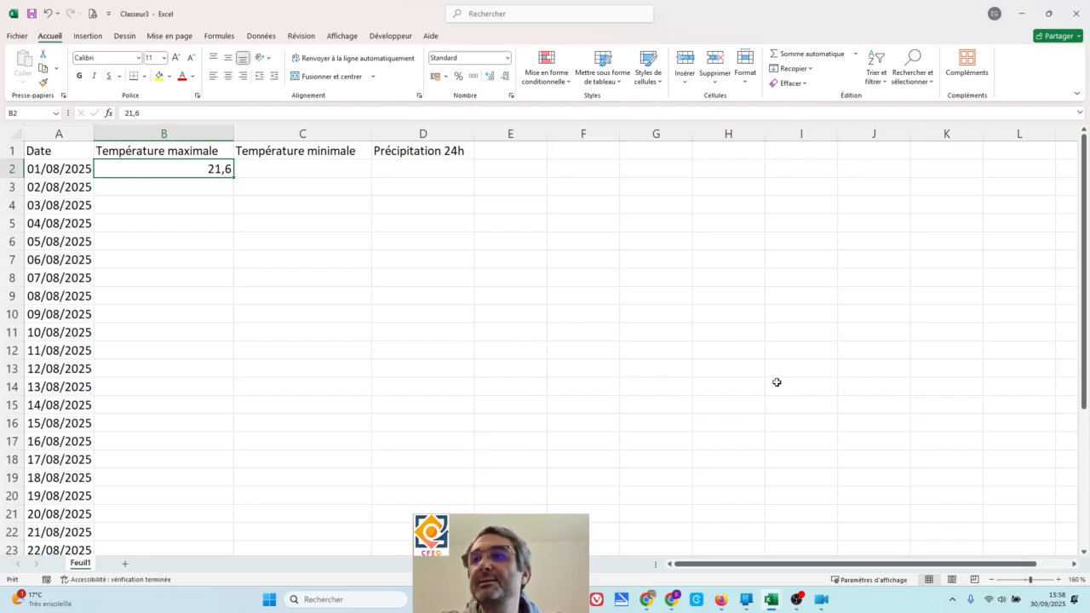
{"action": "mouse_move", "coordinate": [775, 605]}
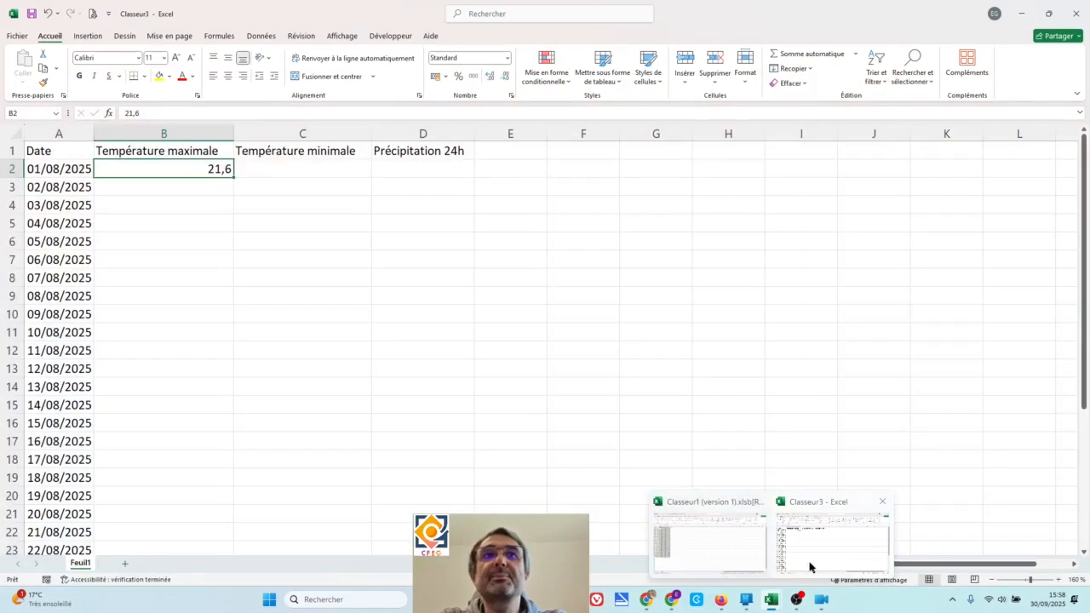
{"action": "left_click", "coordinate": [677, 555]}
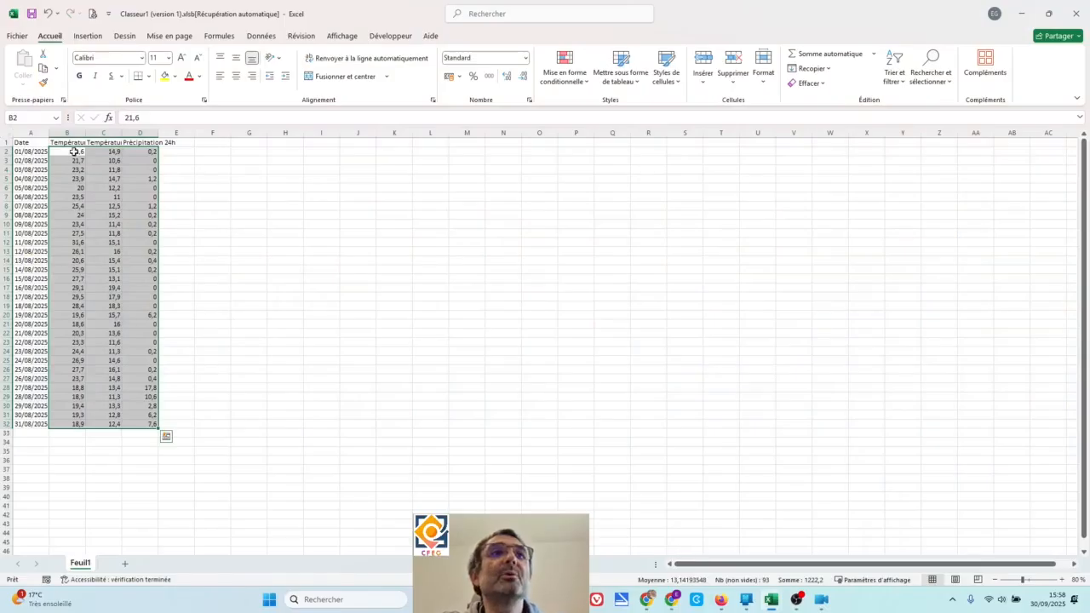
{"action": "right_click", "coordinate": [73, 153]}
{"action": "left_click", "coordinate": [106, 194]}
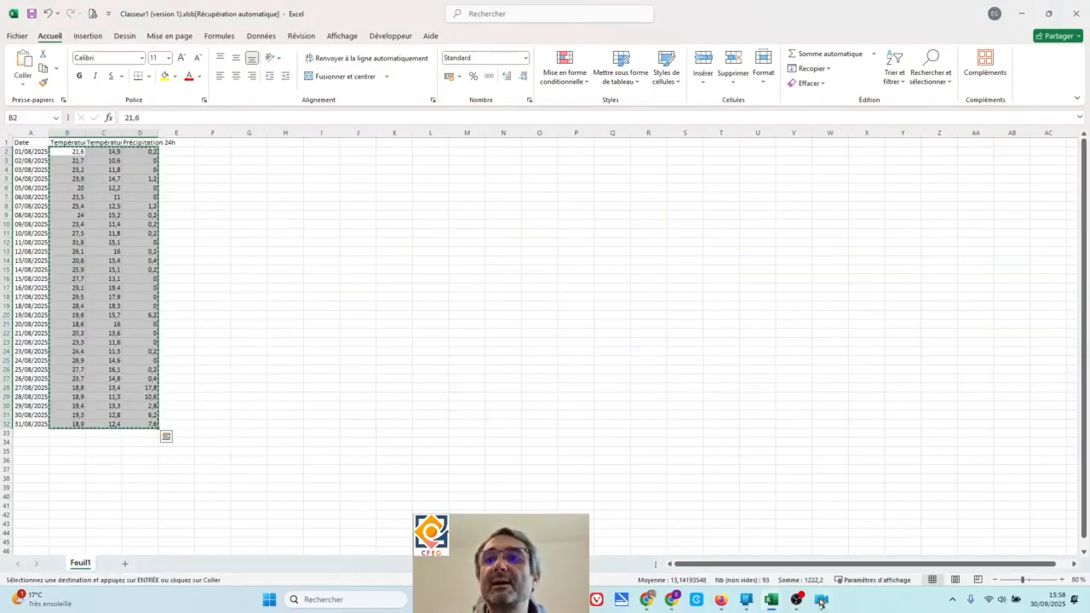
- Return to the Classeur3 workbook and paste the copied weather values starting at cell B2
{"action": "mouse_move", "coordinate": [769, 607]}
{"action": "left_click", "coordinate": [752, 564]}
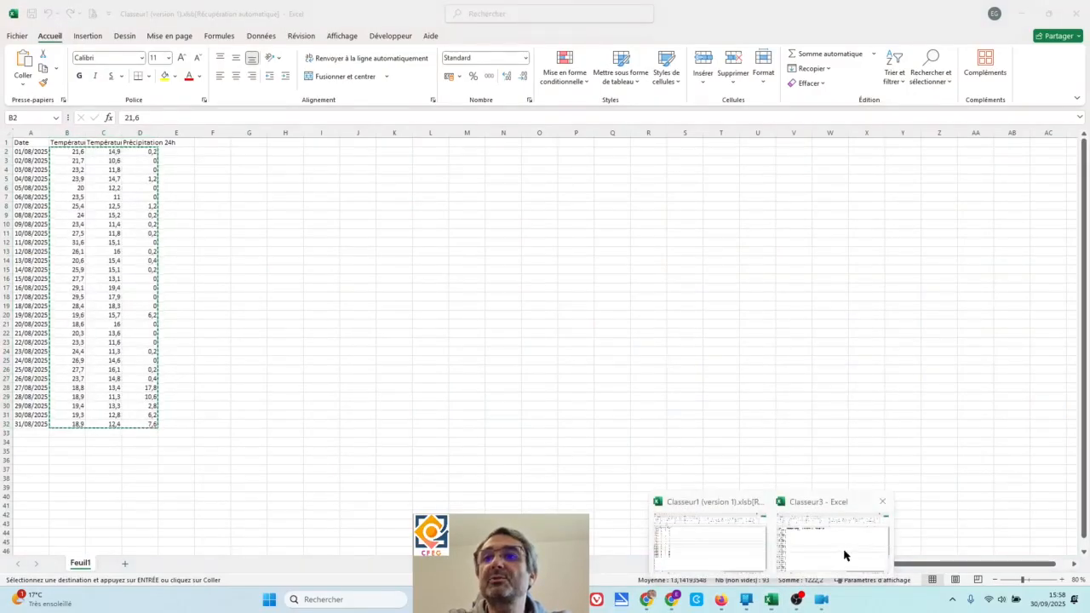
{"action": "left_click", "coordinate": [843, 550]}
{"action": "right_click", "coordinate": [192, 168]}
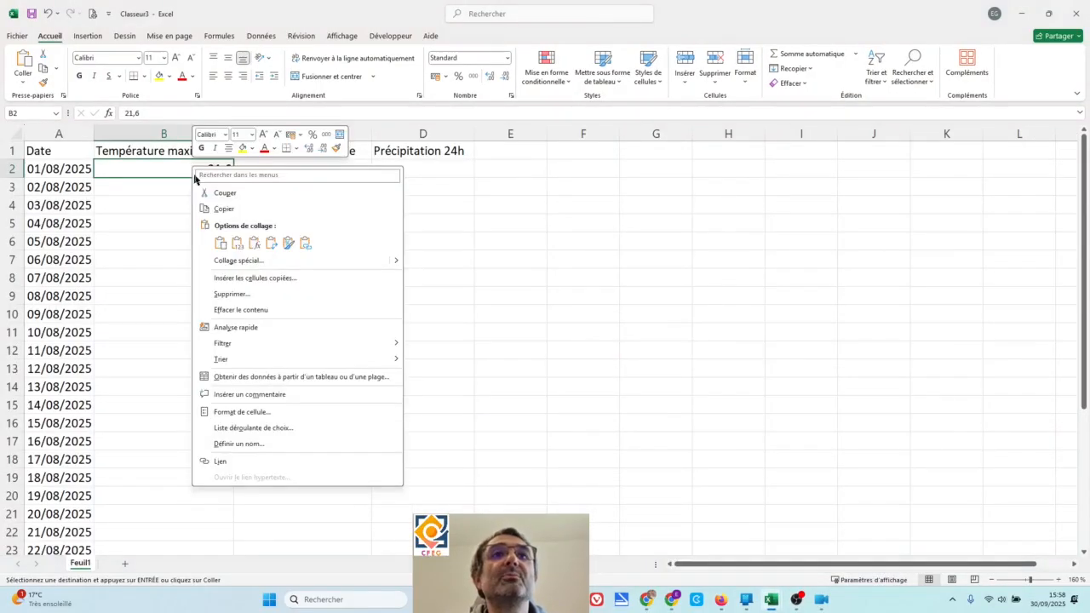
{"action": "left_click", "coordinate": [220, 242]}
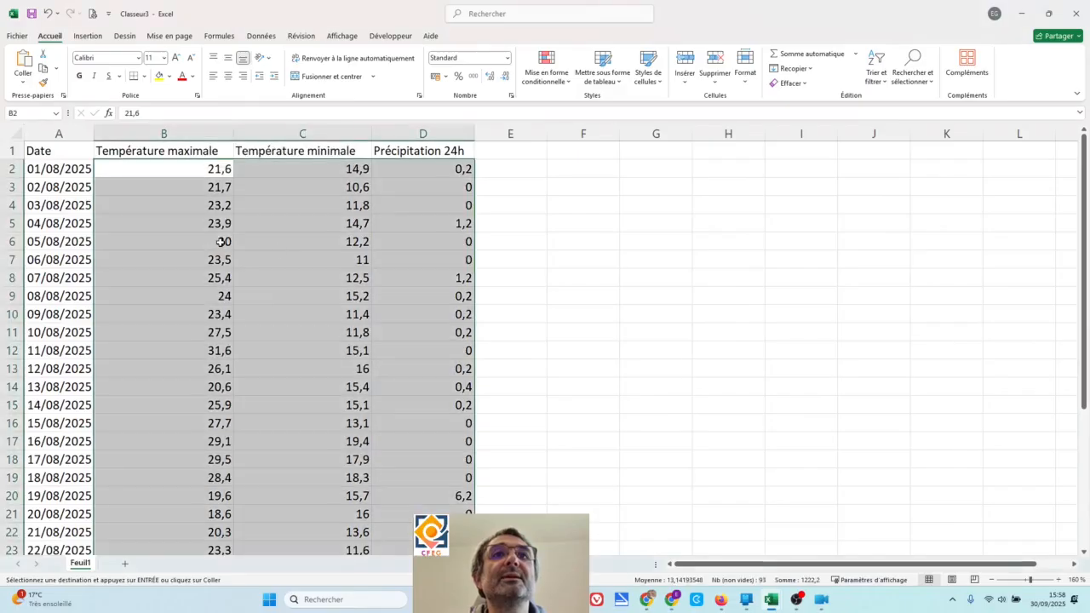
{"action": "left_click", "coordinate": [595, 260]}
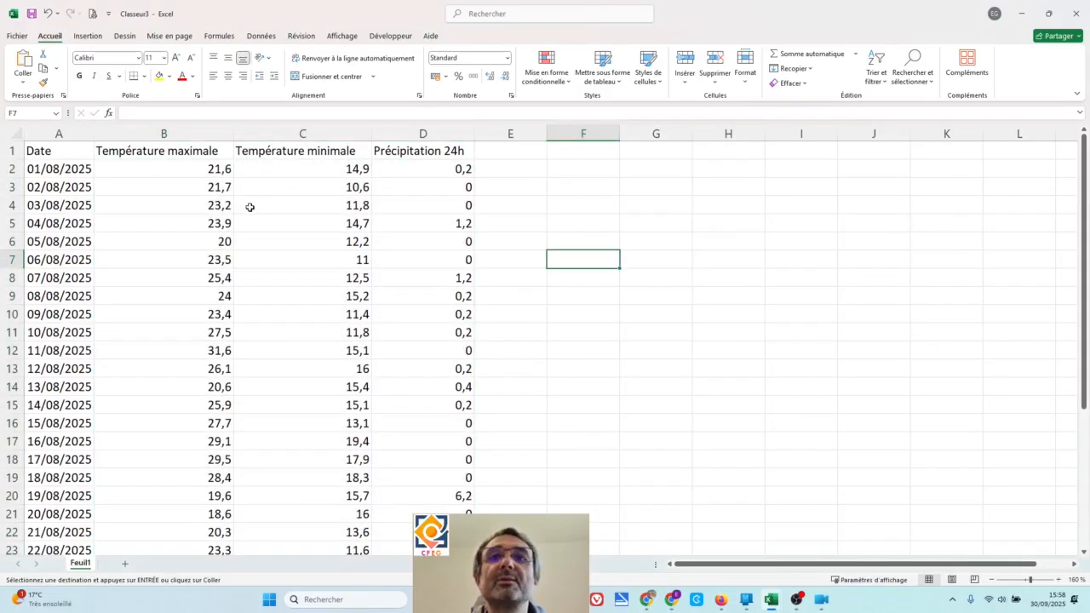
{"action": "left_click", "coordinate": [175, 171]}
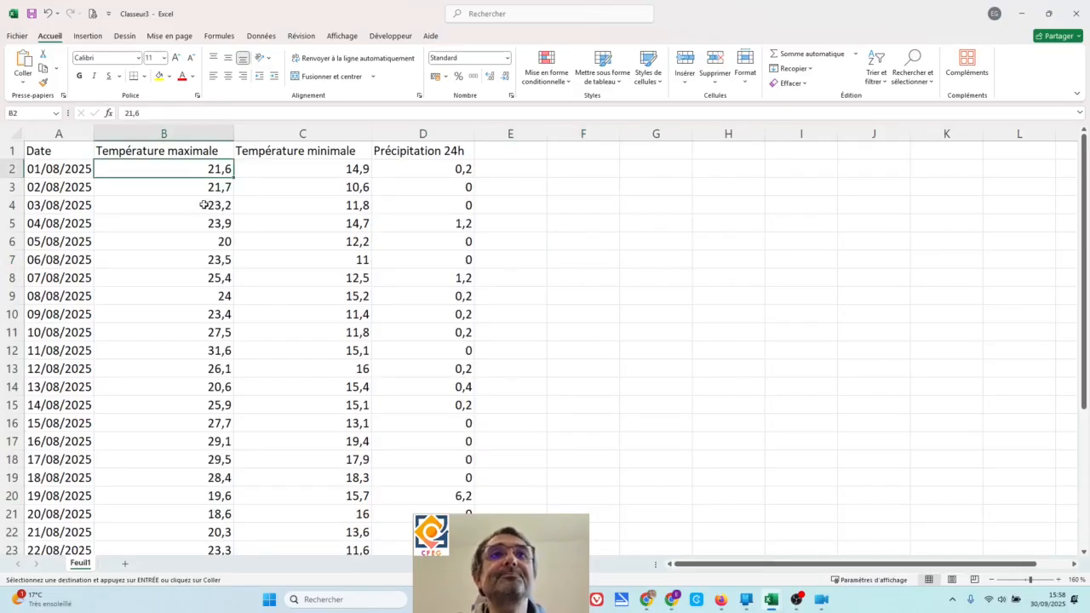